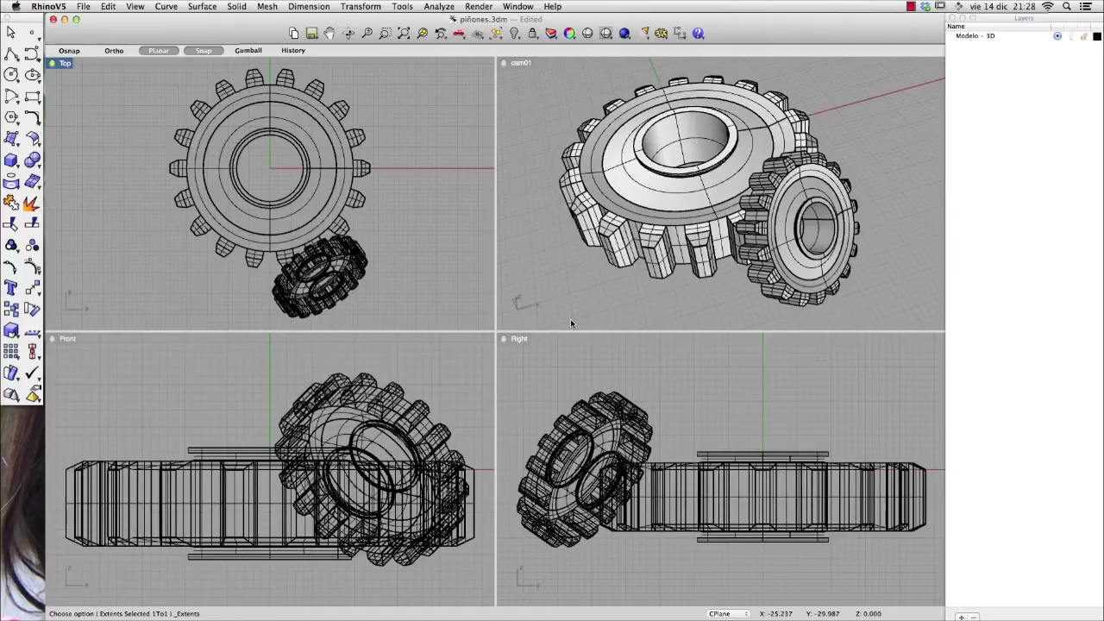
Select both the large and small gears and bring up the Dimension menu
{"action": "left_click", "coordinate": [676, 218]}
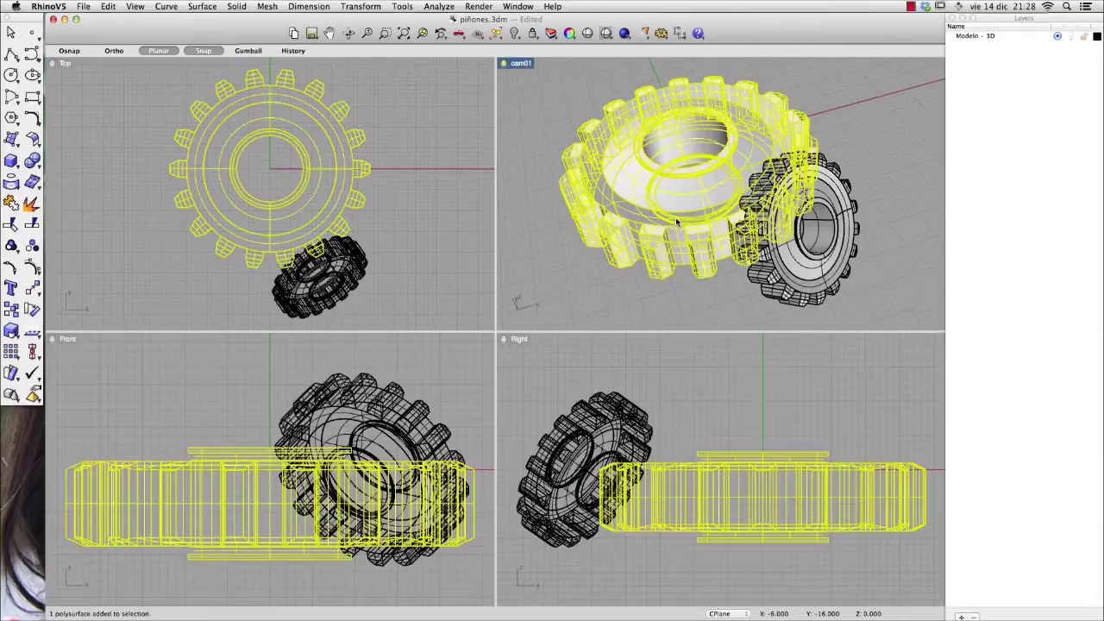
{"action": "left_click", "coordinate": [752, 277], "text": "shift"}
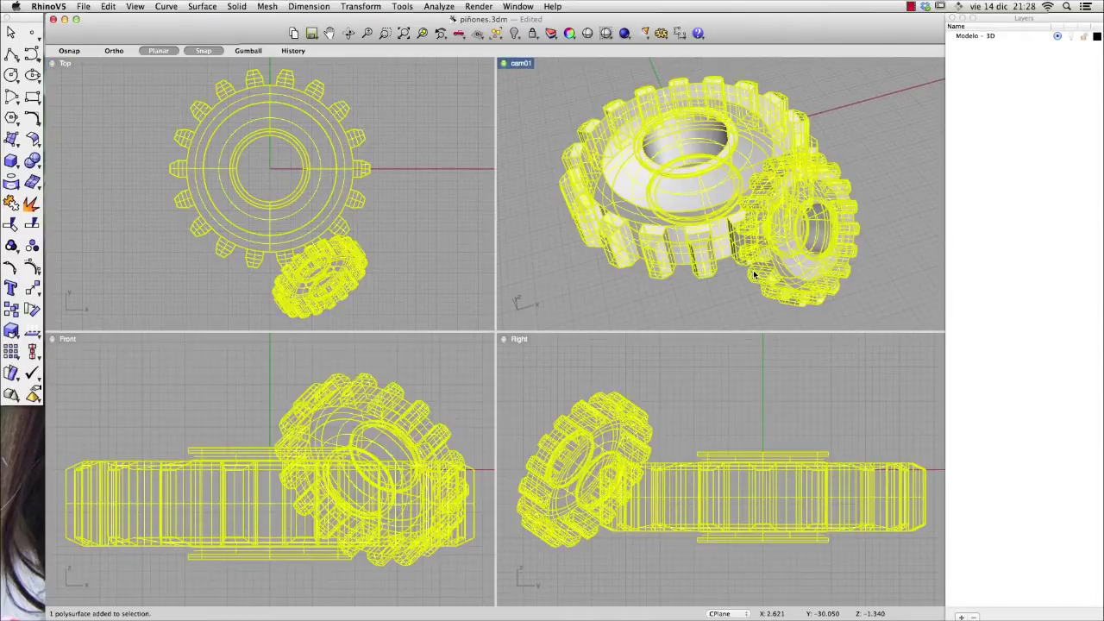
{"action": "left_click", "coordinate": [698, 292]}
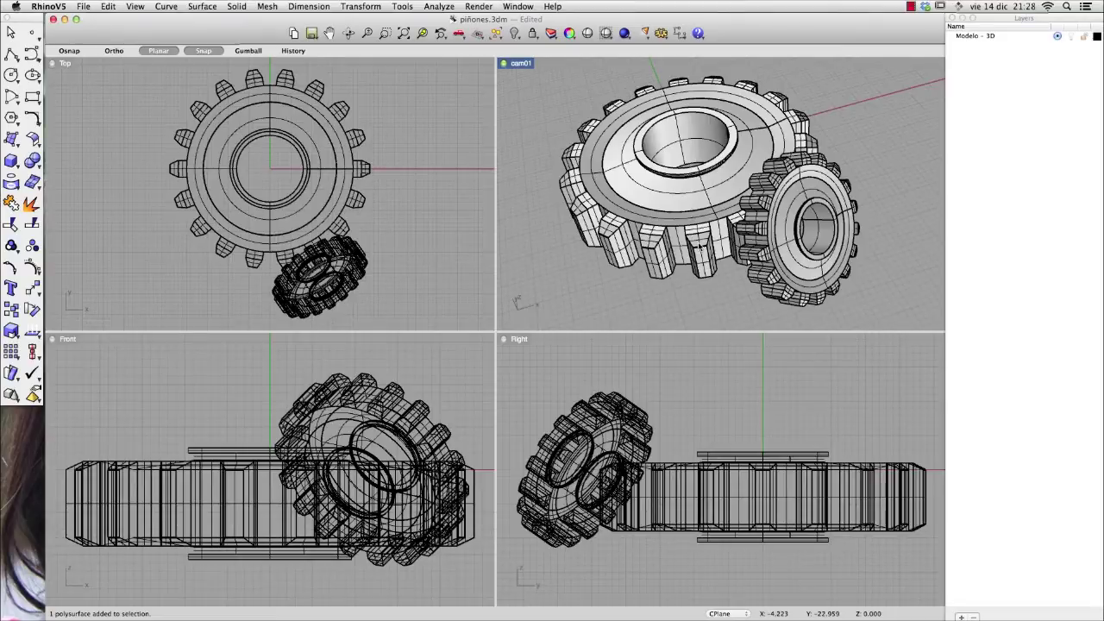
{"action": "left_click", "coordinate": [701, 247]}
{"action": "left_click", "coordinate": [755, 276], "text": "shift"}
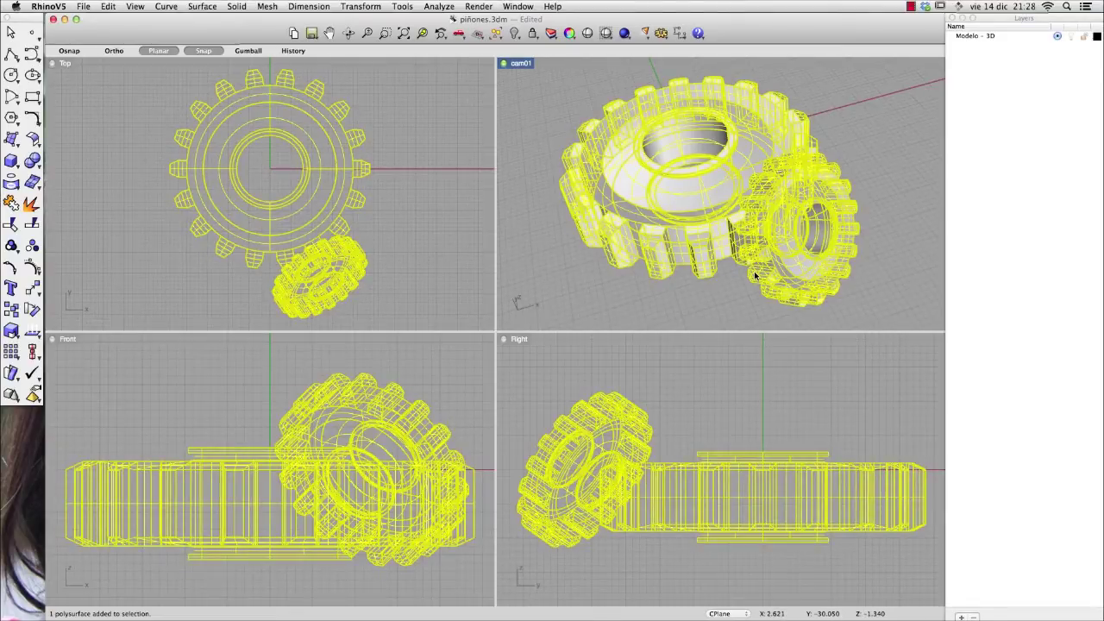
{"action": "left_click", "coordinate": [308, 7]}
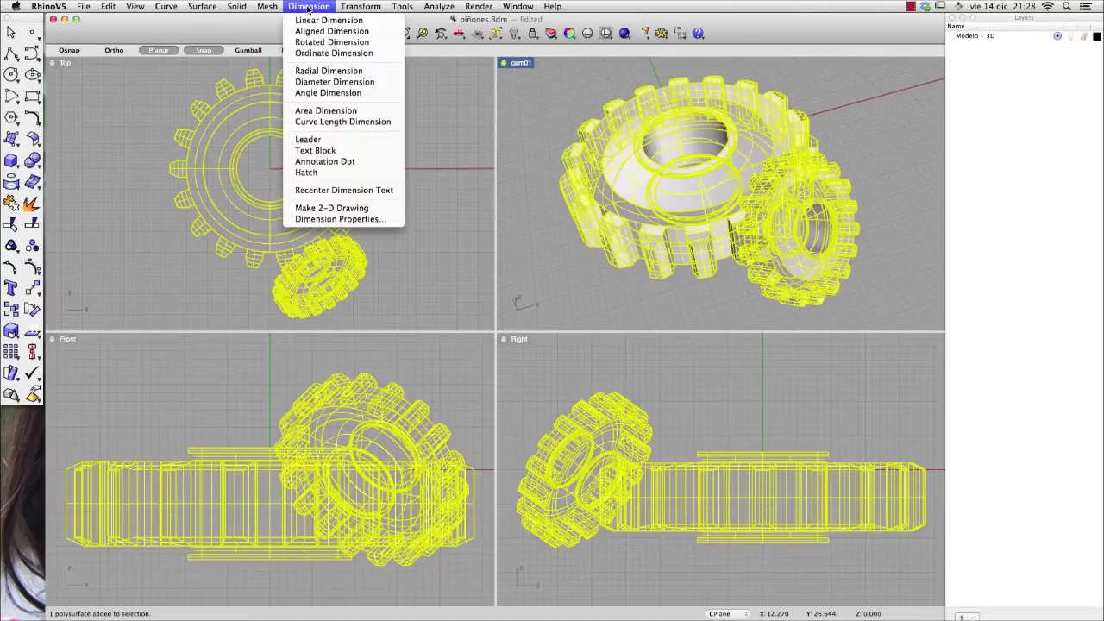
Run Make 2-D Drawing from the current view, with visible lines and tangents on the Piñones layer
{"action": "left_click", "coordinate": [324, 212]}
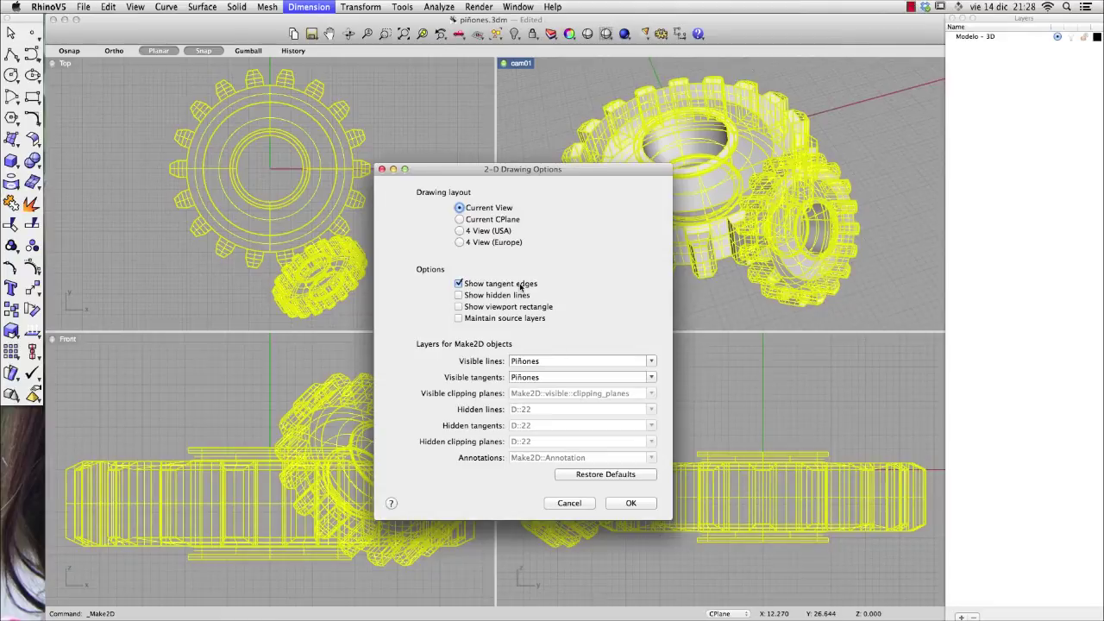
{"action": "left_click", "coordinate": [557, 362]}
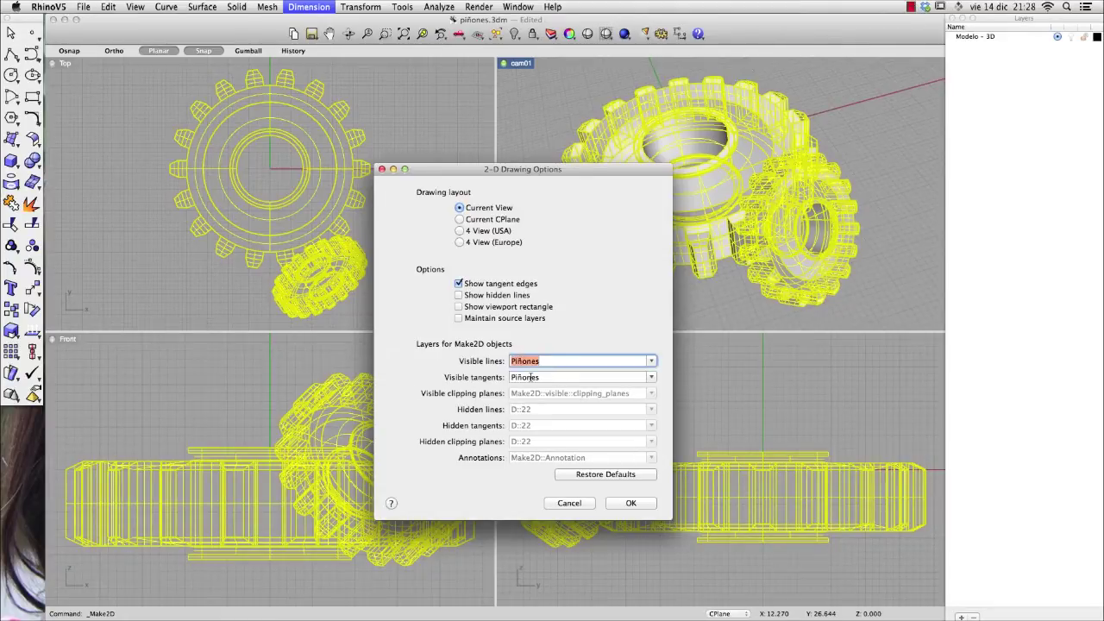
{"action": "left_click", "coordinate": [518, 377]}
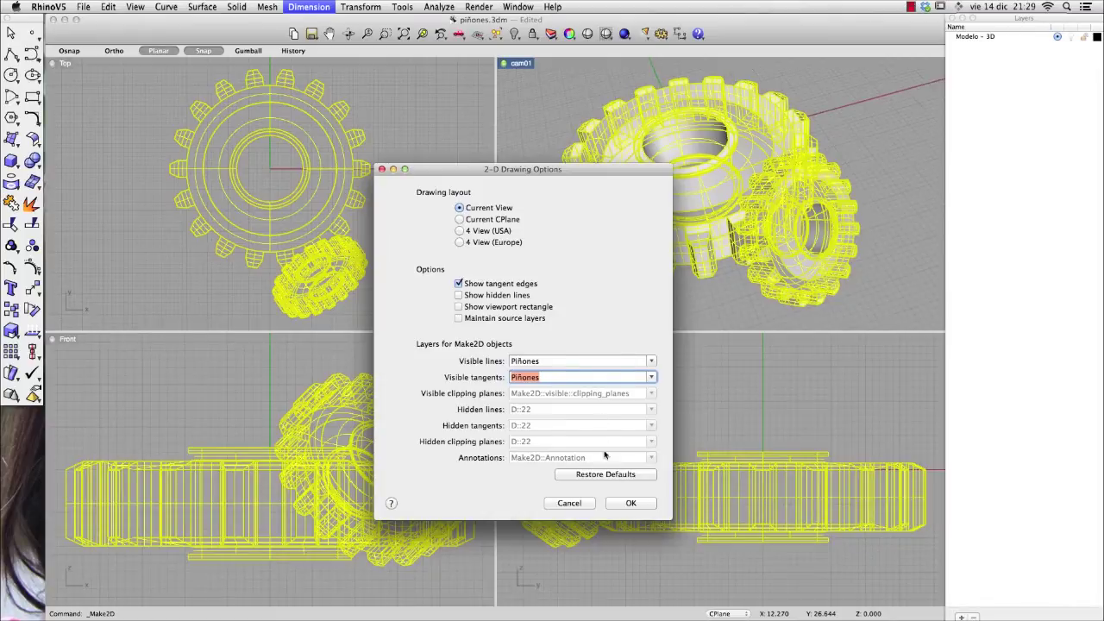
{"action": "left_click", "coordinate": [628, 506]}
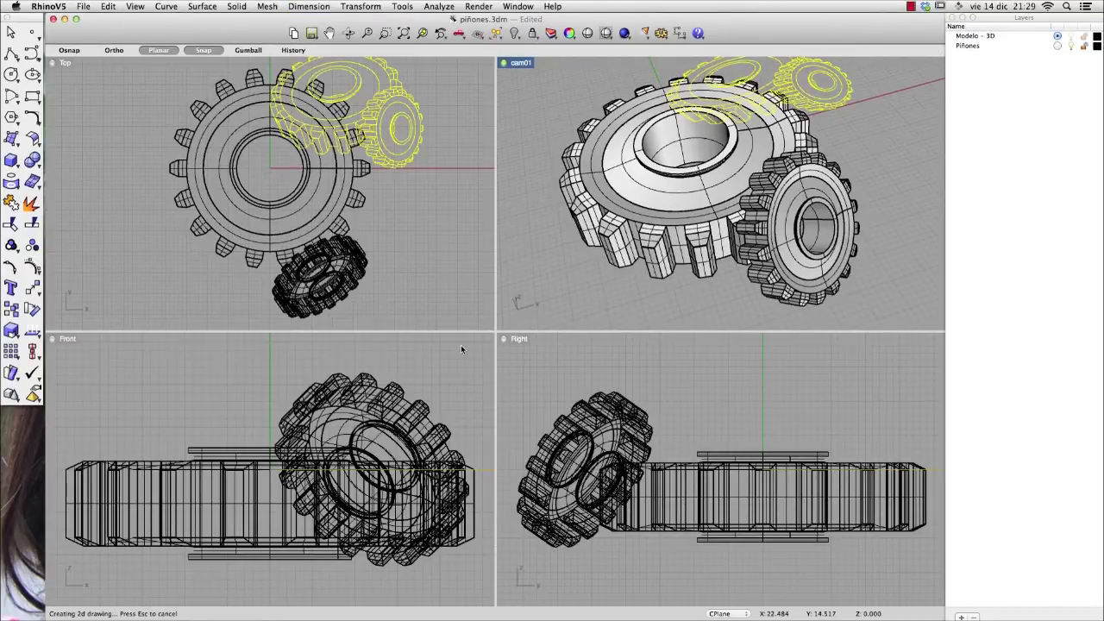
Make Piñones the current layer and hide the Modelo - 3D layer
{"action": "right_click_drag", "start_coordinate": [400, 130], "coordinate": [362, 173]}
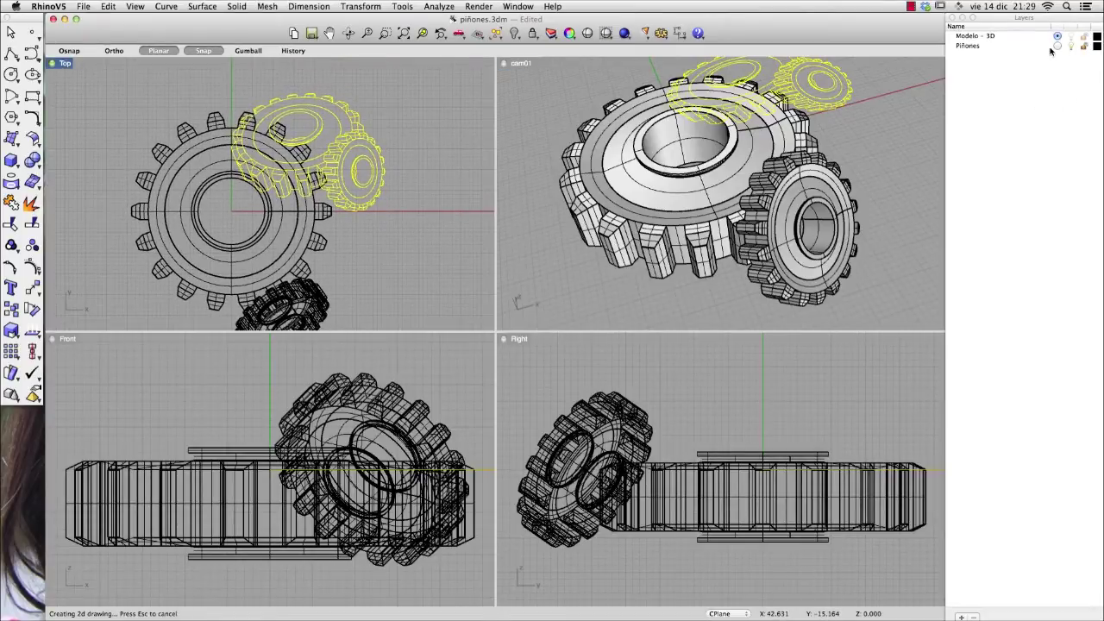
{"action": "left_click", "coordinate": [1059, 47]}
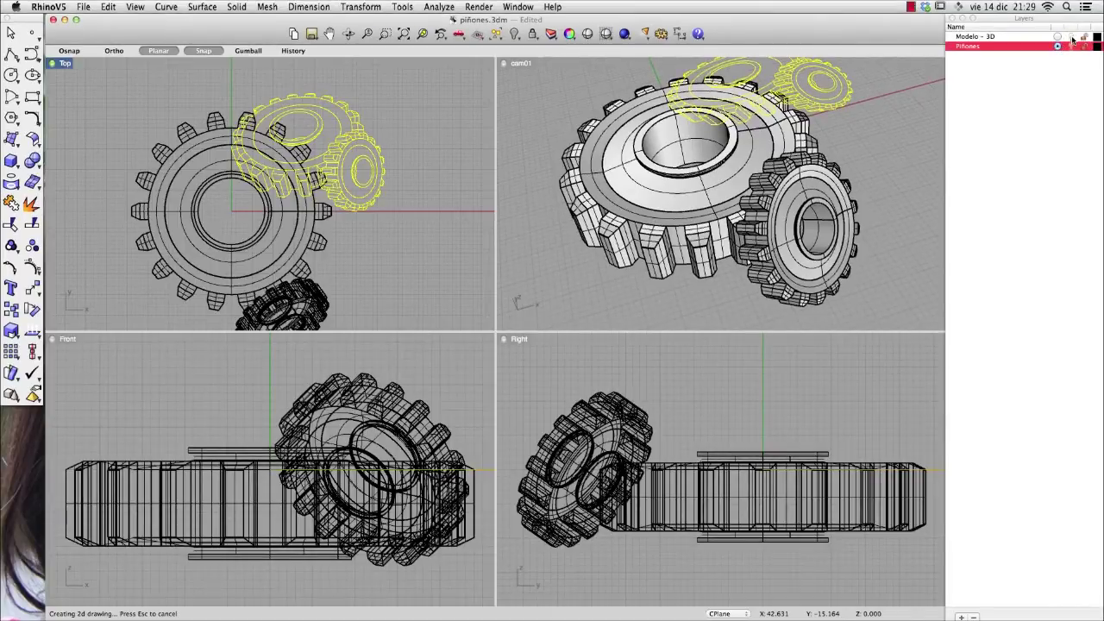
{"action": "left_click", "coordinate": [1071, 38]}
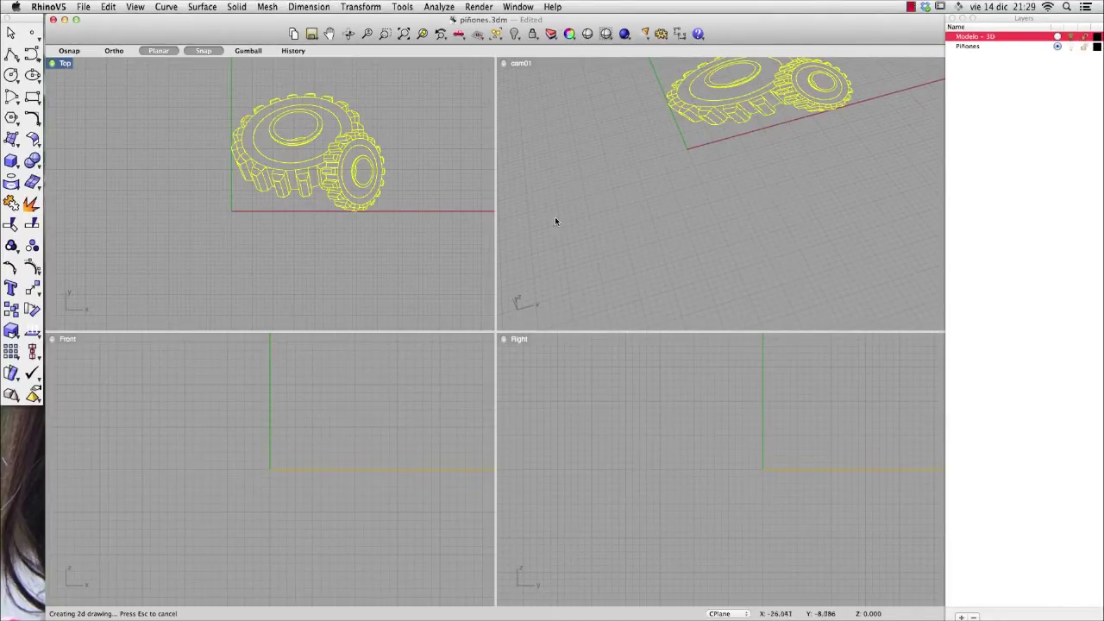
{"action": "scroll", "coordinate": [318, 218], "scroll_direction": "up", "scroll_amount": 3}
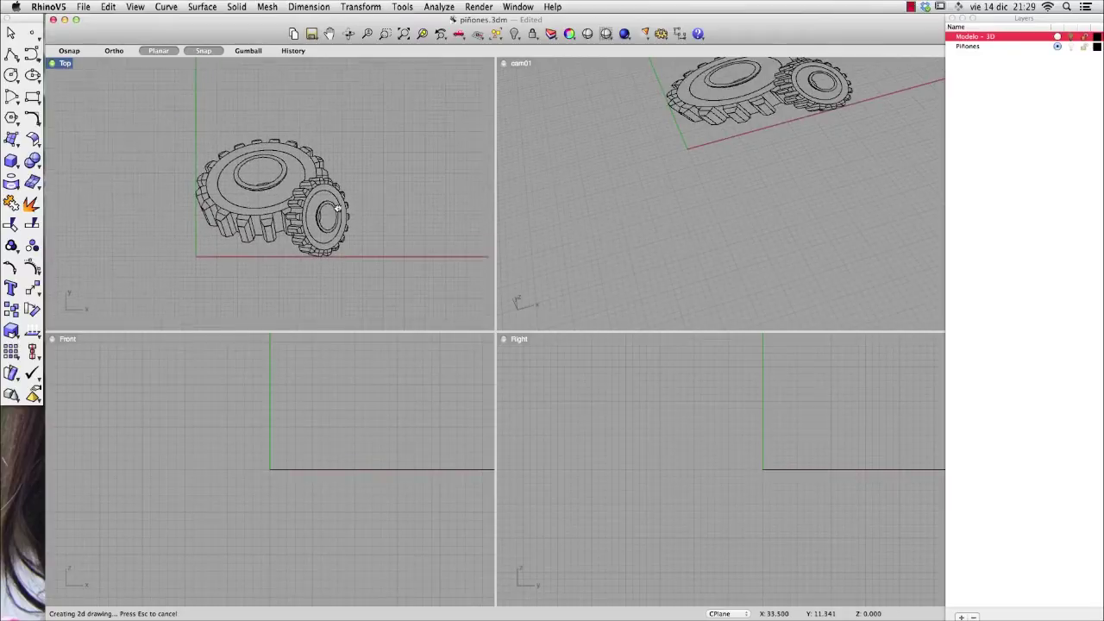
{"action": "scroll", "coordinate": [317, 217], "scroll_direction": "down", "scroll_amount": 2}
{"action": "scroll", "coordinate": [311, 165], "scroll_direction": "up", "scroll_amount": 3}
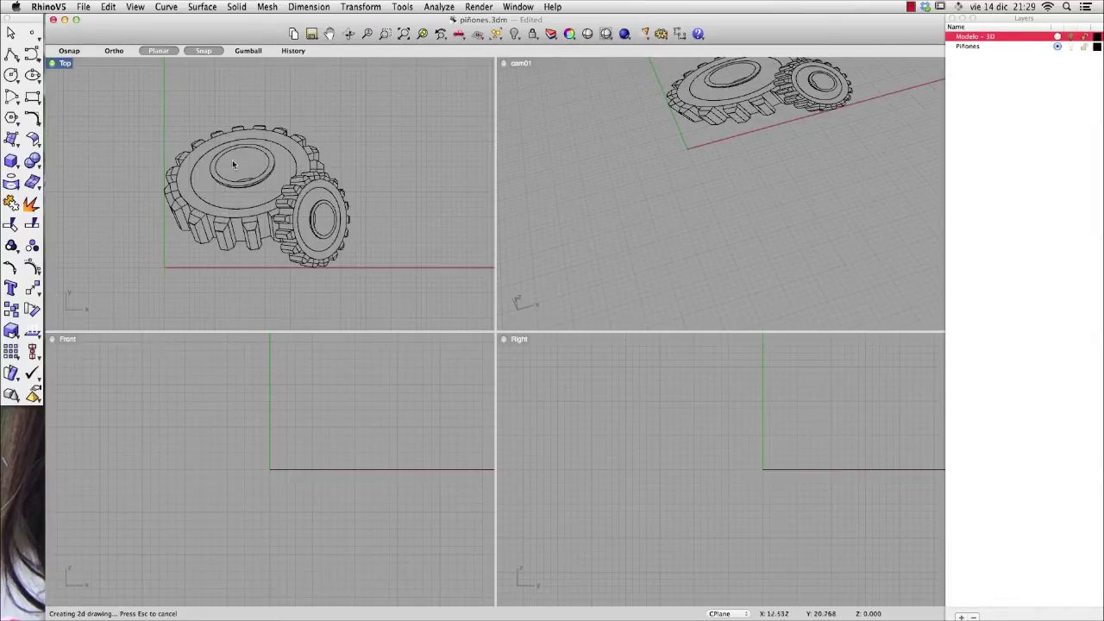
Zoom to extents and window-select all the Make2D gear curves
{"action": "left_click", "coordinate": [404, 33]}
{"action": "scroll", "coordinate": [302, 108], "scroll_direction": "down", "scroll_amount": 2}
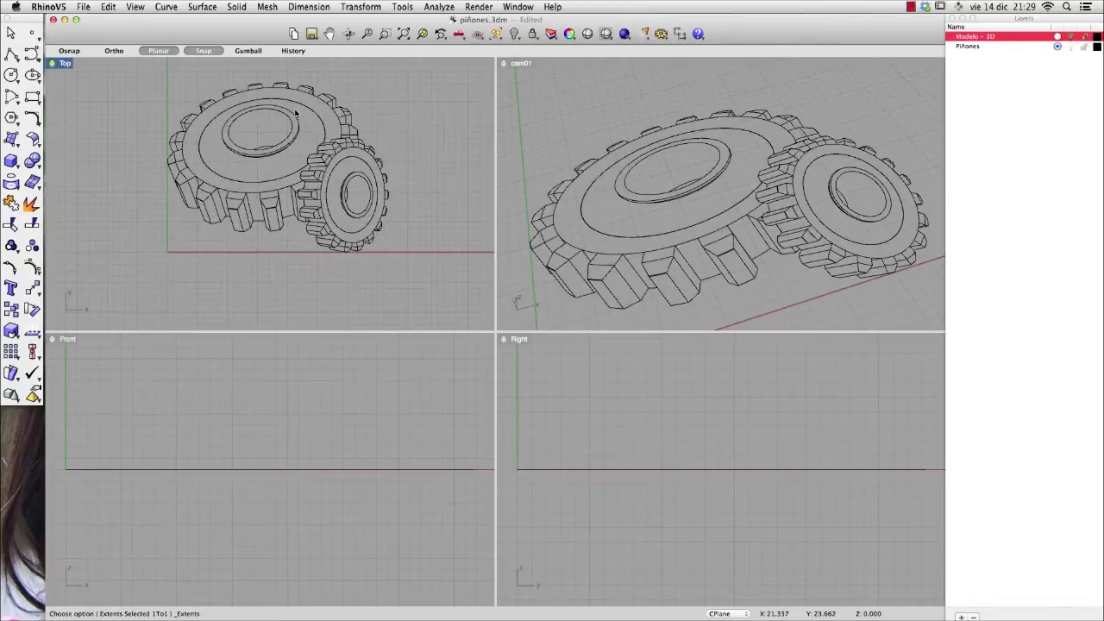
{"action": "scroll", "coordinate": [298, 113], "scroll_direction": "down", "scroll_amount": 2}
{"action": "left_click_drag", "start_coordinate": [146, 70], "coordinate": [399, 264]}
{"action": "right_click_drag", "start_coordinate": [378, 170], "coordinate": [362, 200]}
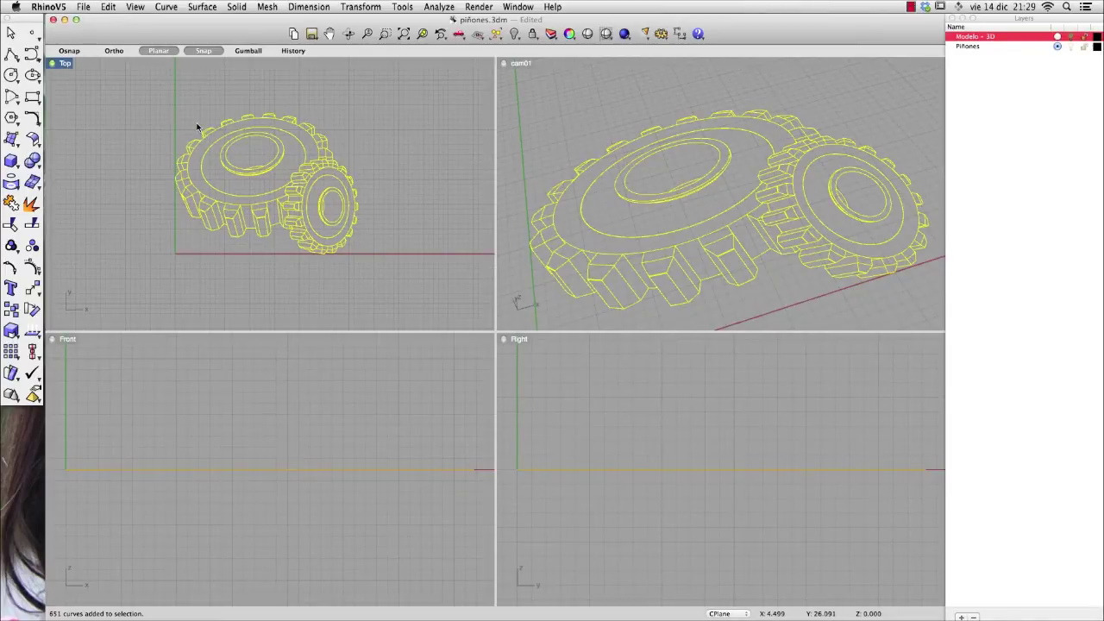
Export the selected curves to the Desktop as piñones.dxf using the 2004 Polylines scheme
{"action": "key", "text": "super+shift+e"}
{"action": "left_click", "coordinate": [85, 7]}
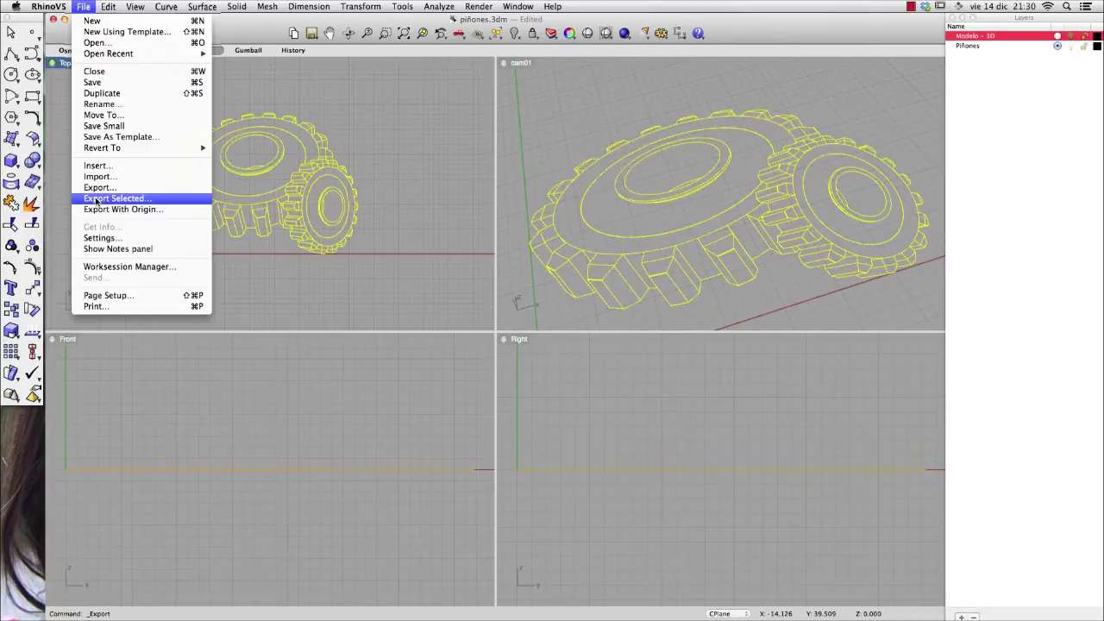
{"action": "left_click", "coordinate": [97, 198]}
{"action": "left_click", "coordinate": [413, 508]}
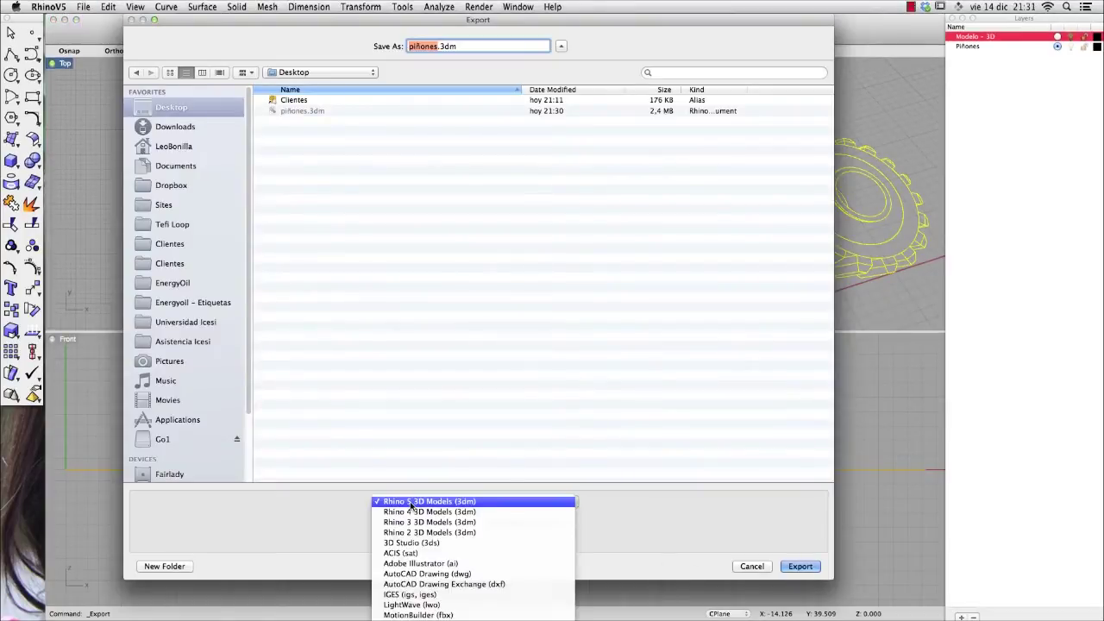
{"action": "left_click", "coordinate": [405, 587]}
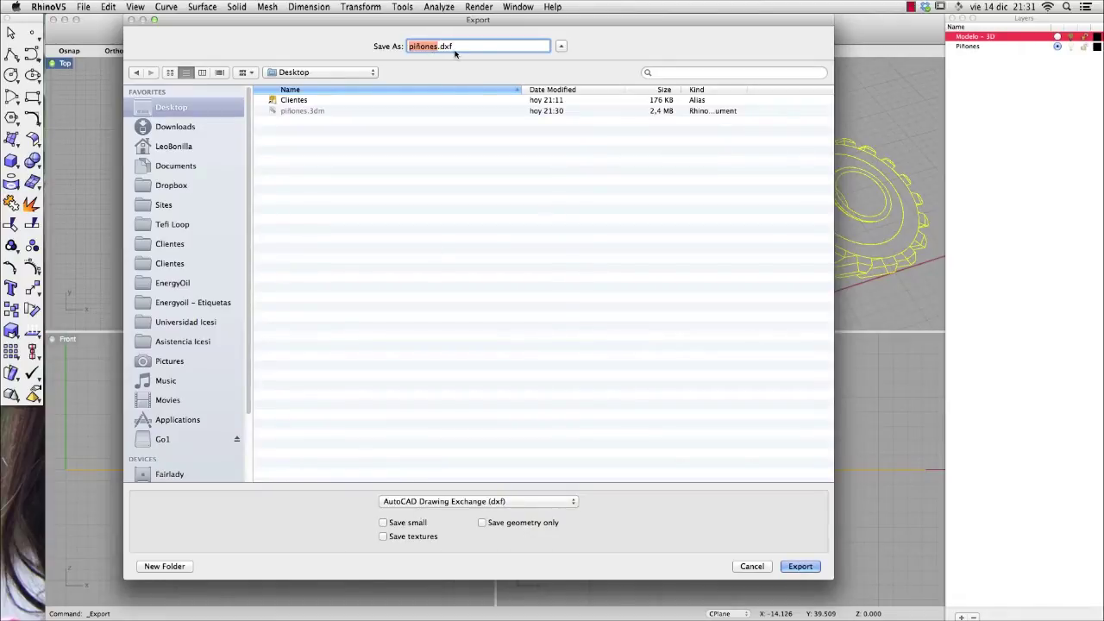
{"action": "left_click", "coordinate": [798, 566]}
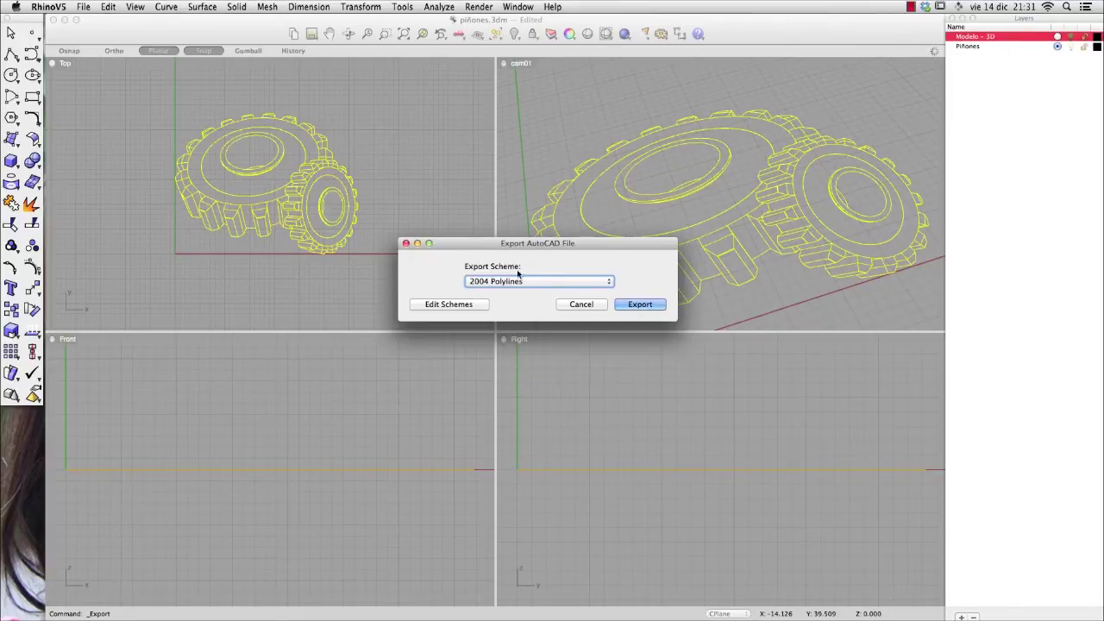
{"action": "left_click", "coordinate": [519, 282]}
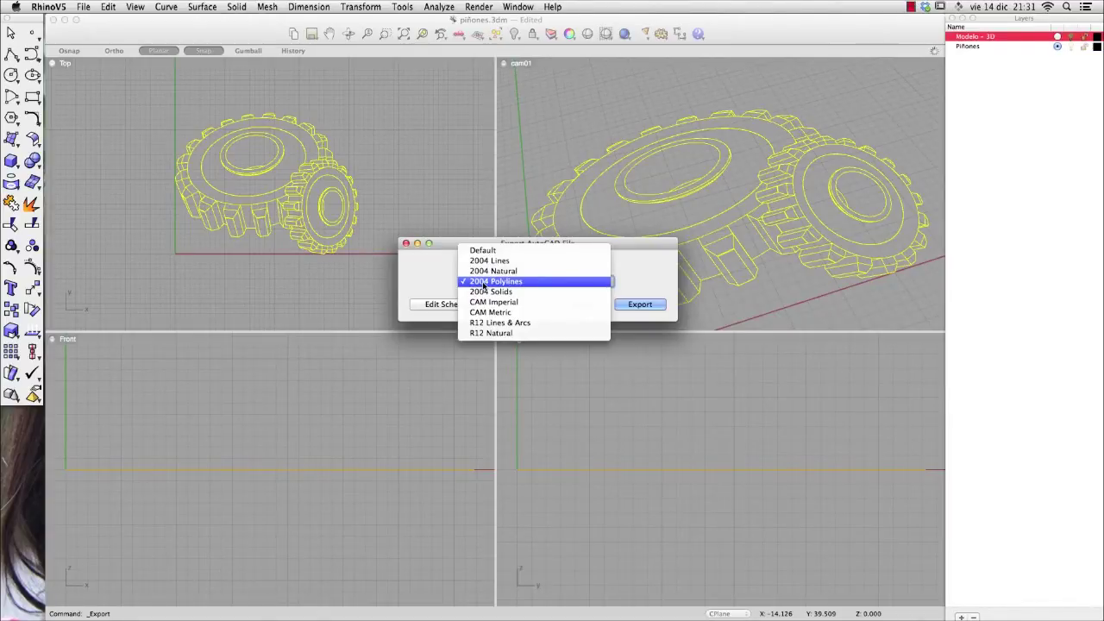
{"action": "left_click", "coordinate": [639, 276]}
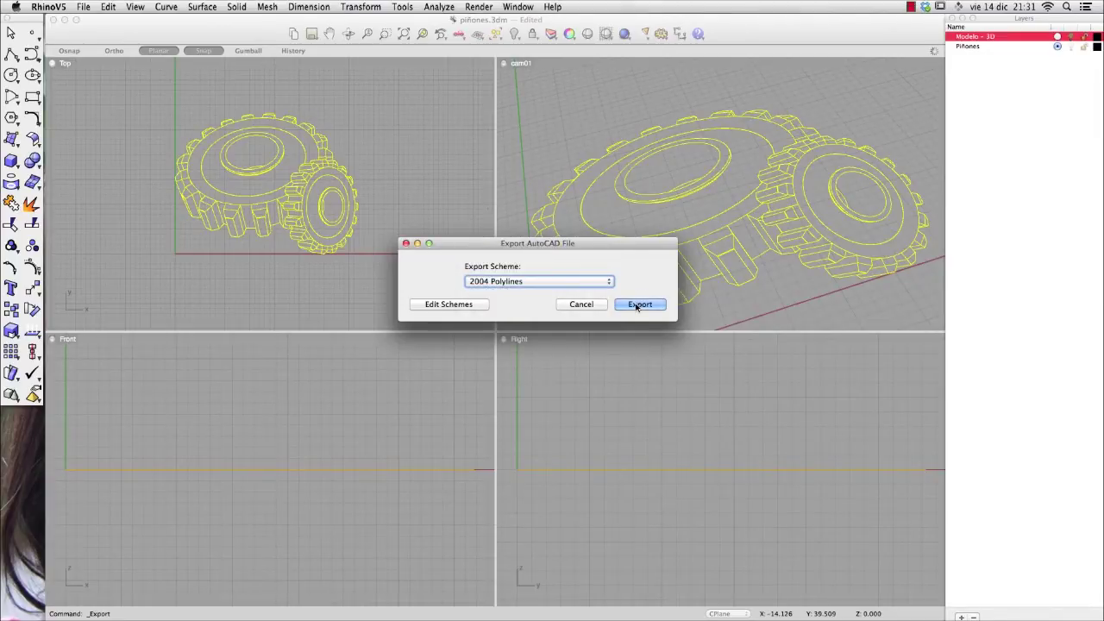
{"action": "left_click", "coordinate": [637, 305]}
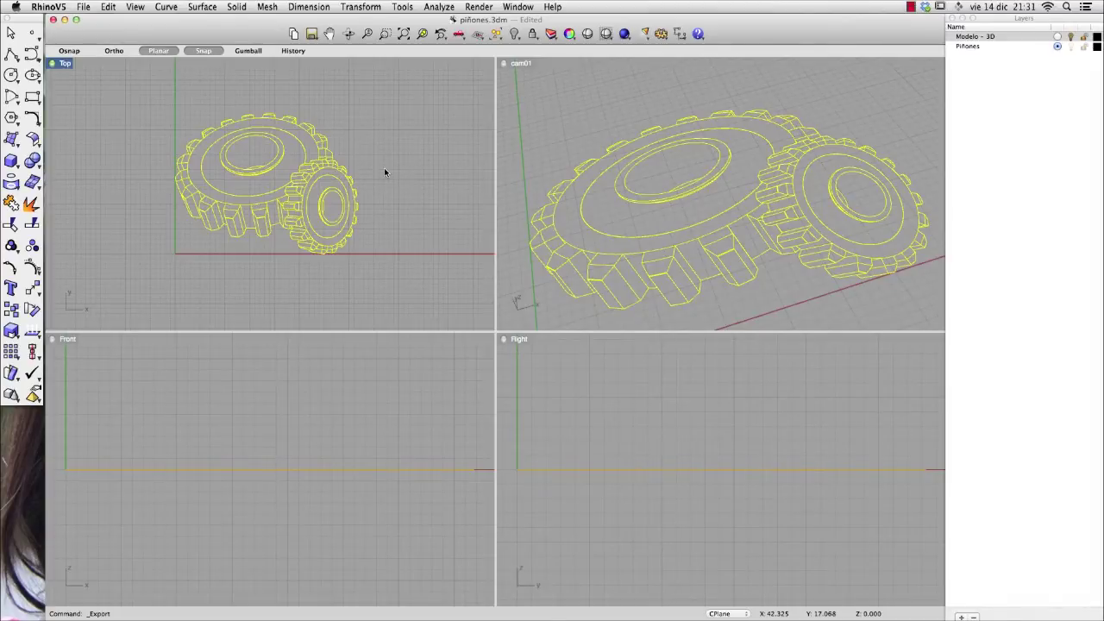
In Illustrator, place piñones.dxf from the Desktop, scaled to fit the artboard
{"action": "key", "text": "super+Tab"}
{"action": "key", "text": "super+Tab"}
{"action": "key", "text": "super+Tab"}
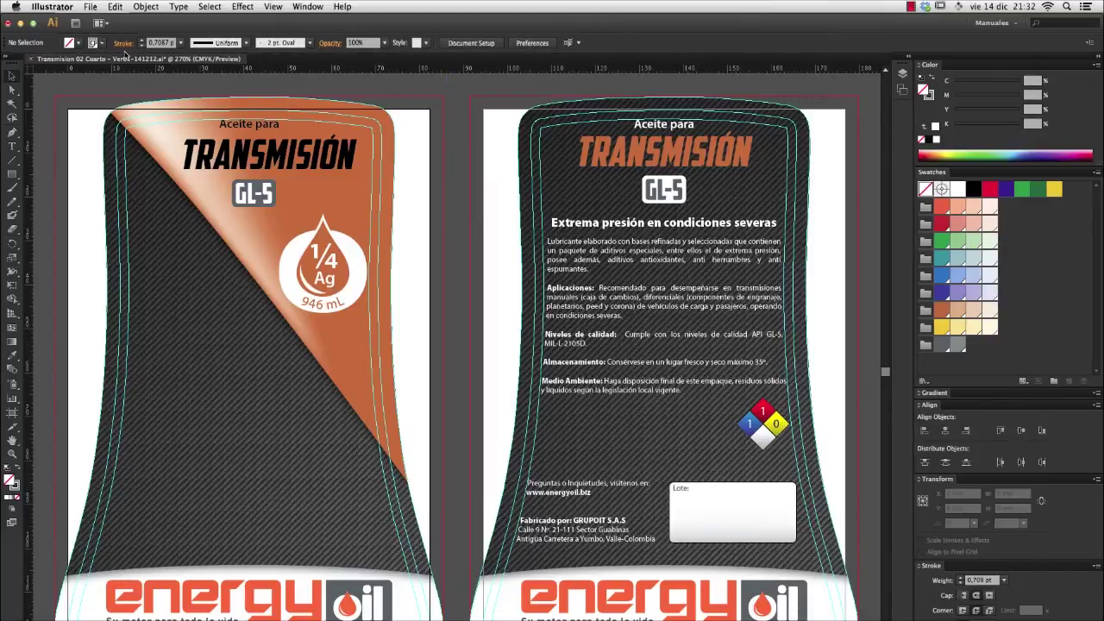
{"action": "left_click", "coordinate": [89, 7]}
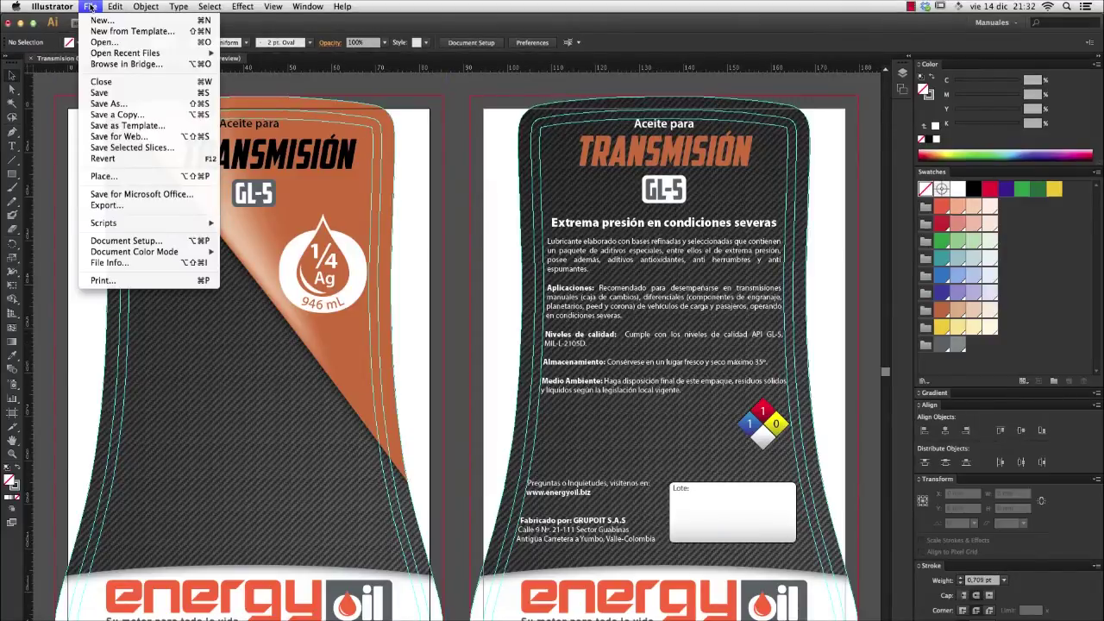
{"action": "left_click", "coordinate": [104, 177]}
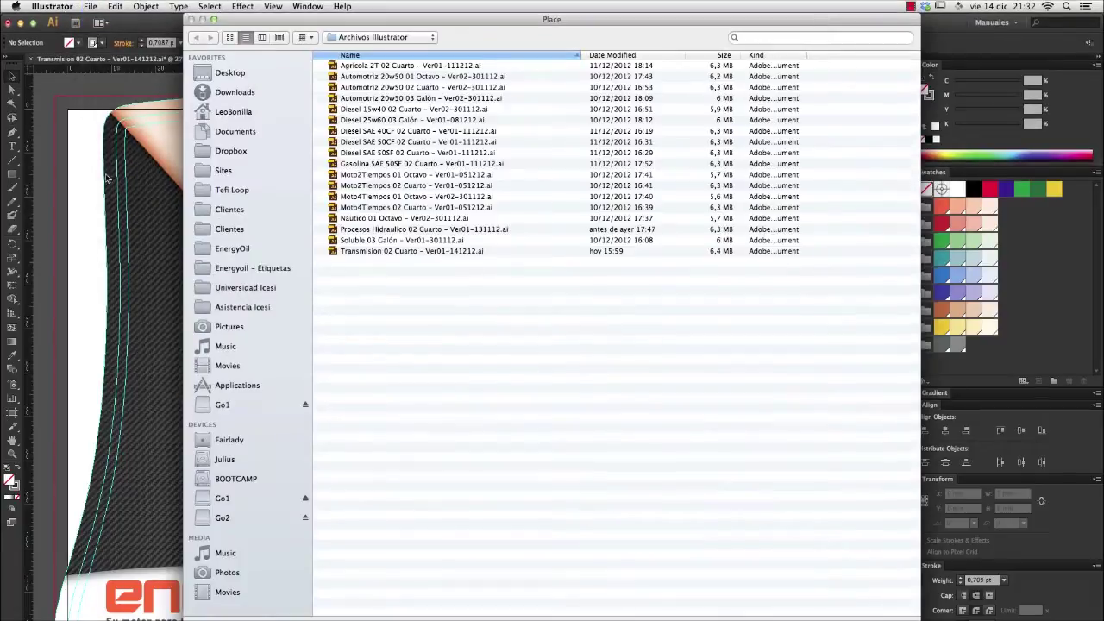
{"action": "key", "text": "super+shift+d"}
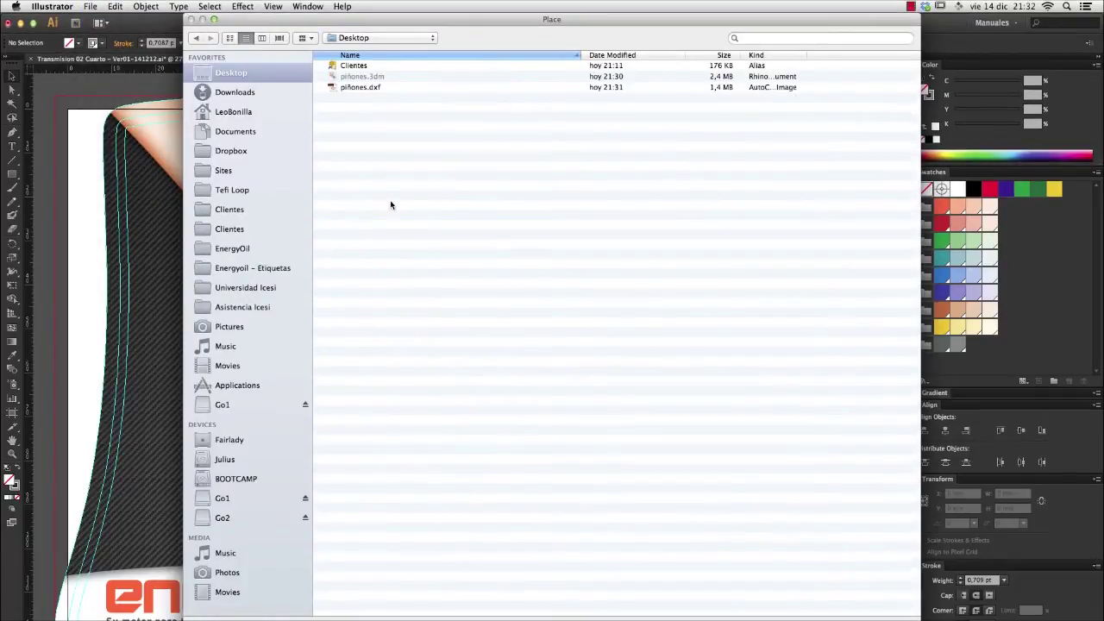
{"action": "left_click", "coordinate": [360, 88]}
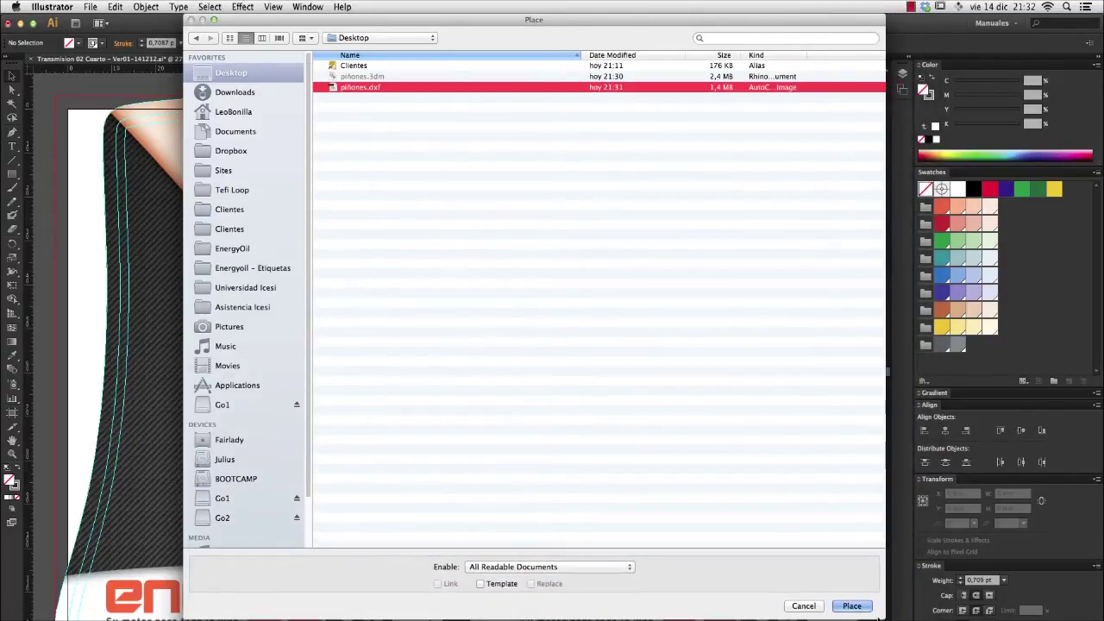
{"action": "left_click", "coordinate": [852, 607]}
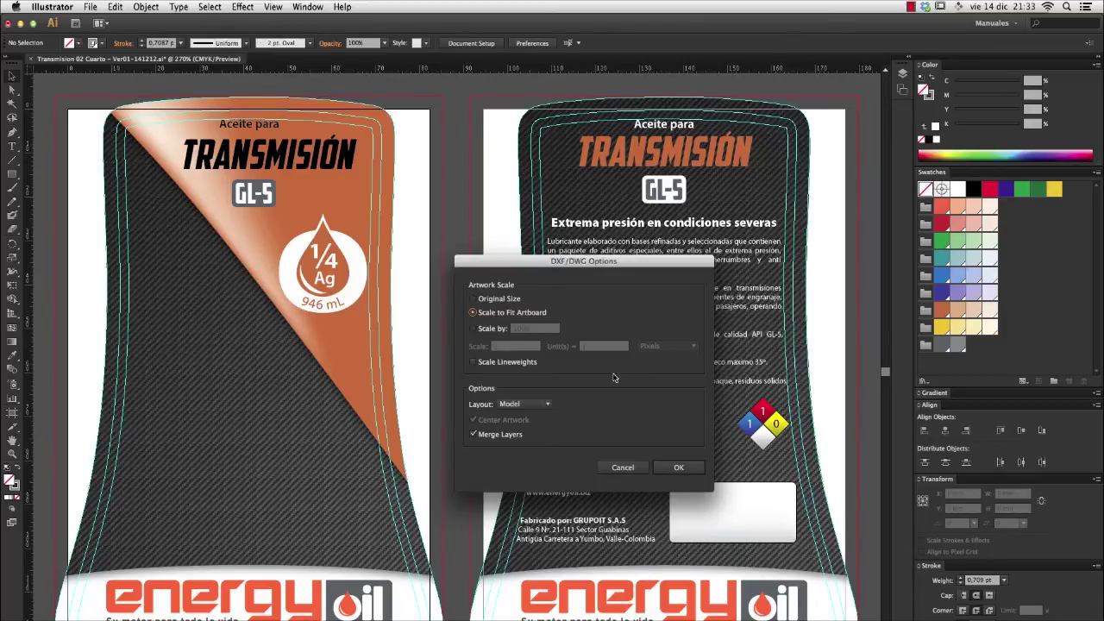
{"action": "left_click", "coordinate": [671, 467]}
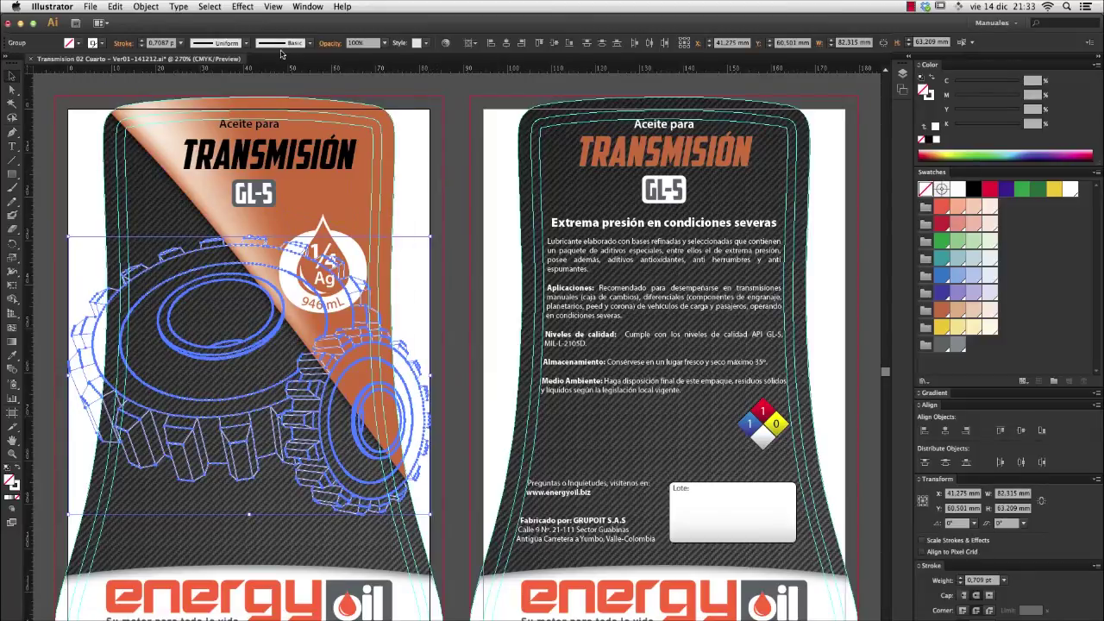
Group the imported gear lines and cut the group to the clipboard
{"action": "left_click", "coordinate": [145, 6]}
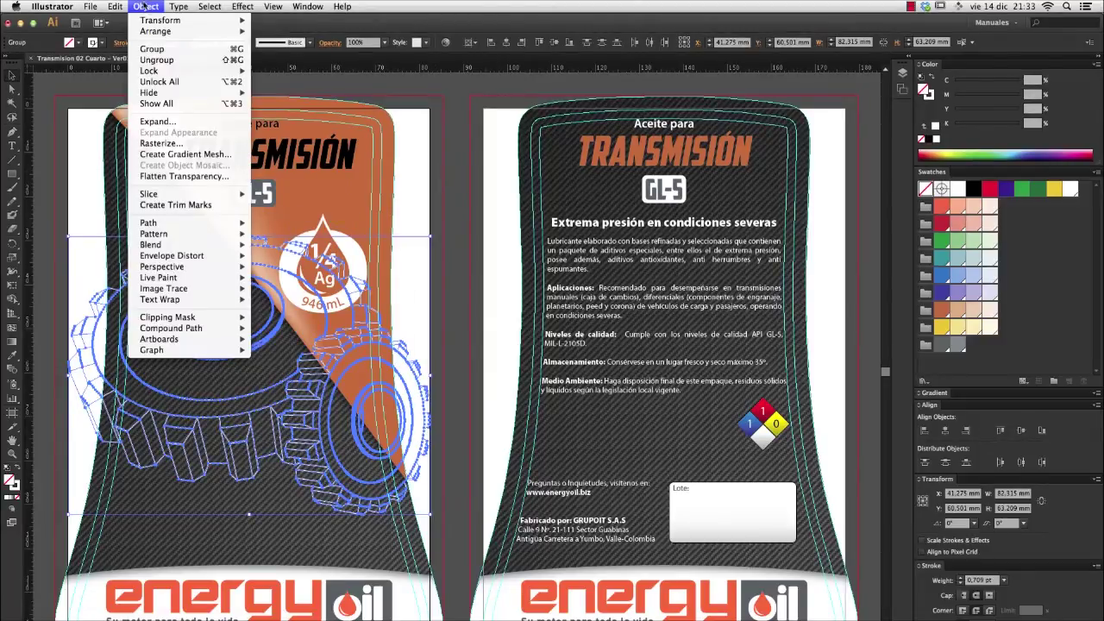
{"action": "left_click", "coordinate": [154, 50]}
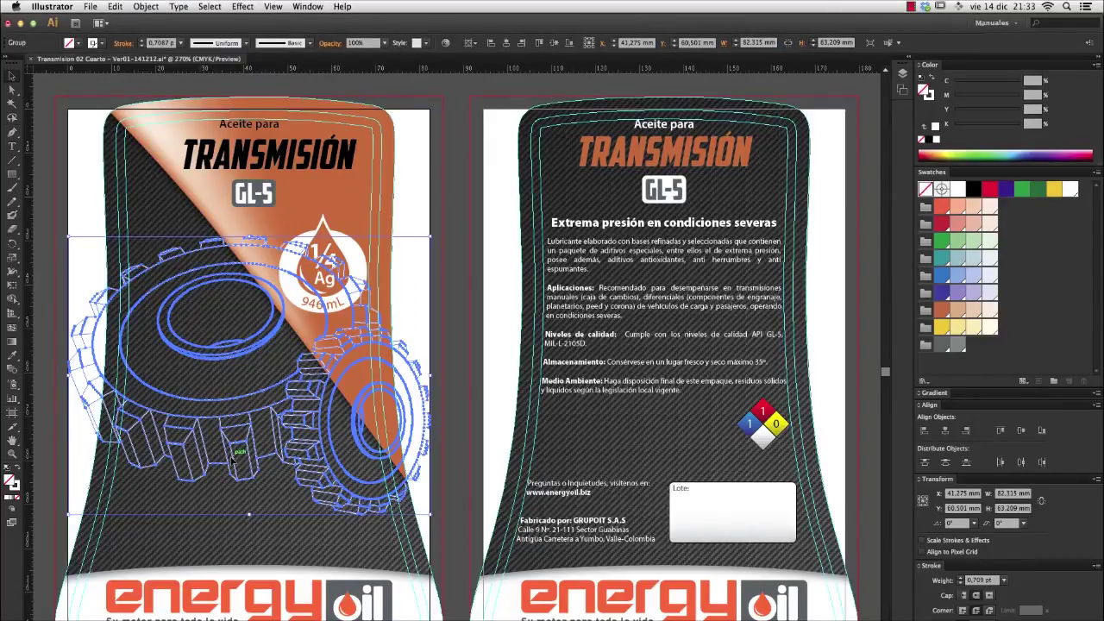
{"action": "key", "text": "Delete"}
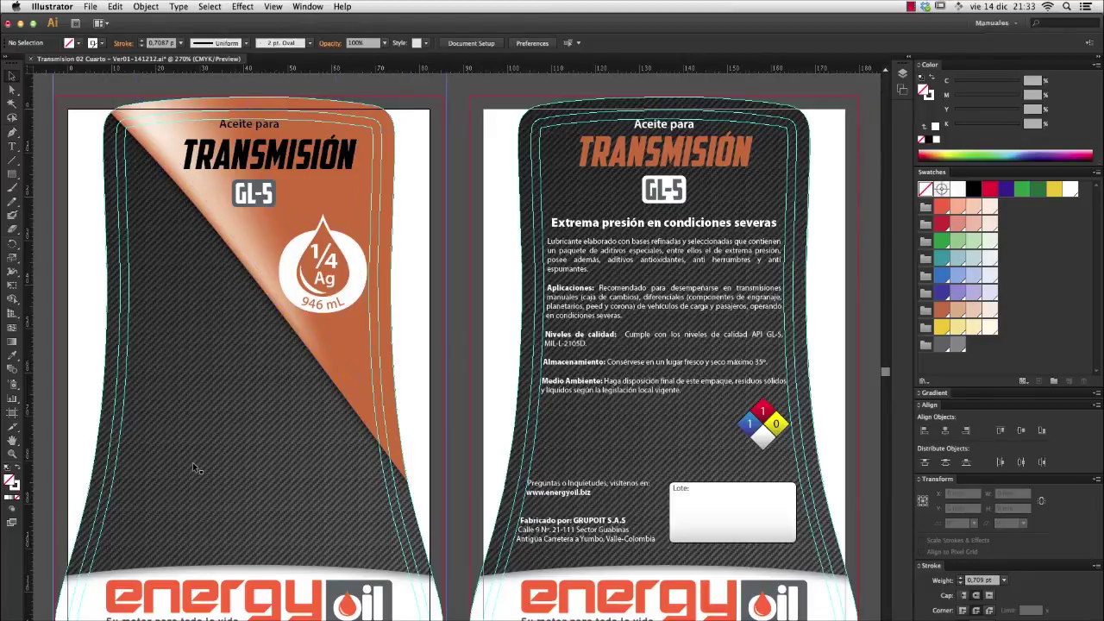
Enter the front label's background group and trial-paste the gears, then undo it
{"action": "left_click", "coordinate": [192, 463]}
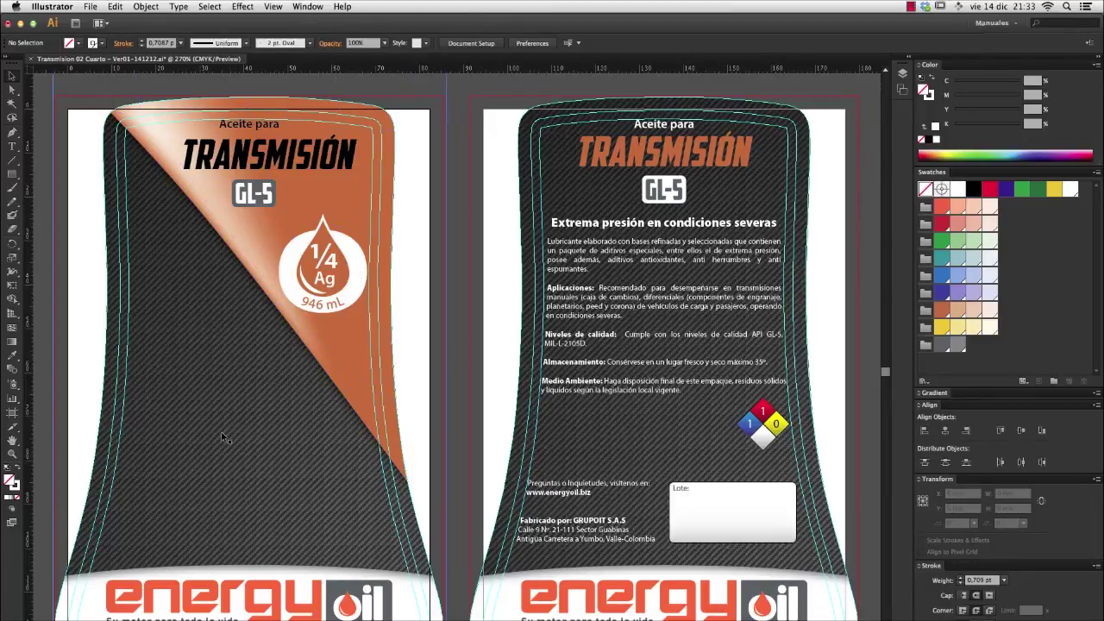
{"action": "double_click", "coordinate": [271, 219]}
{"action": "key", "text": "Escape"}
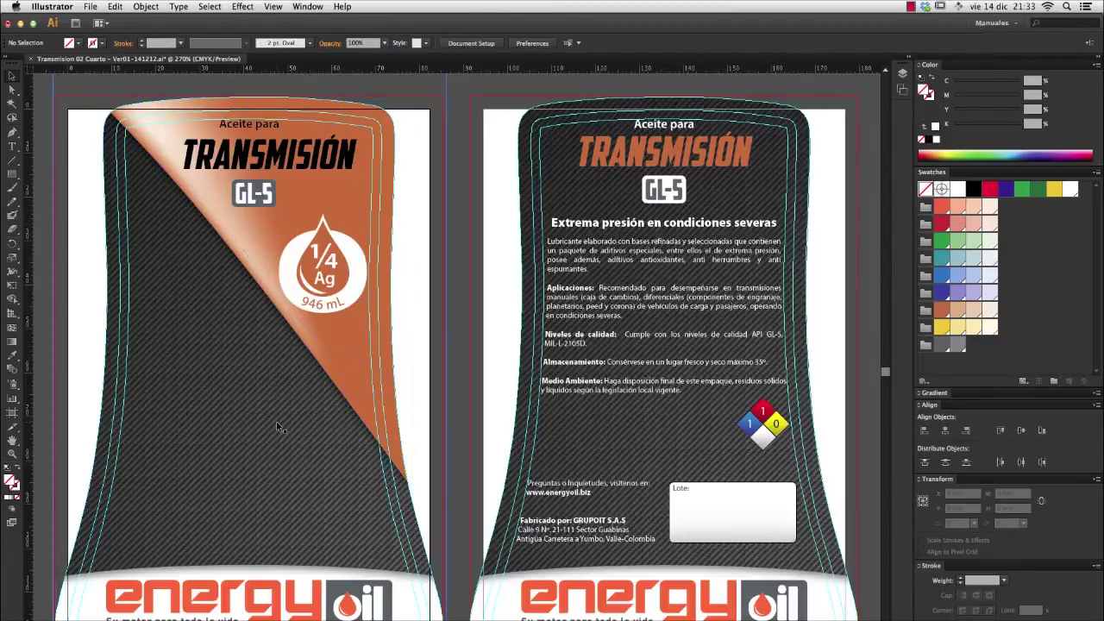
{"action": "double_click", "coordinate": [271, 289]}
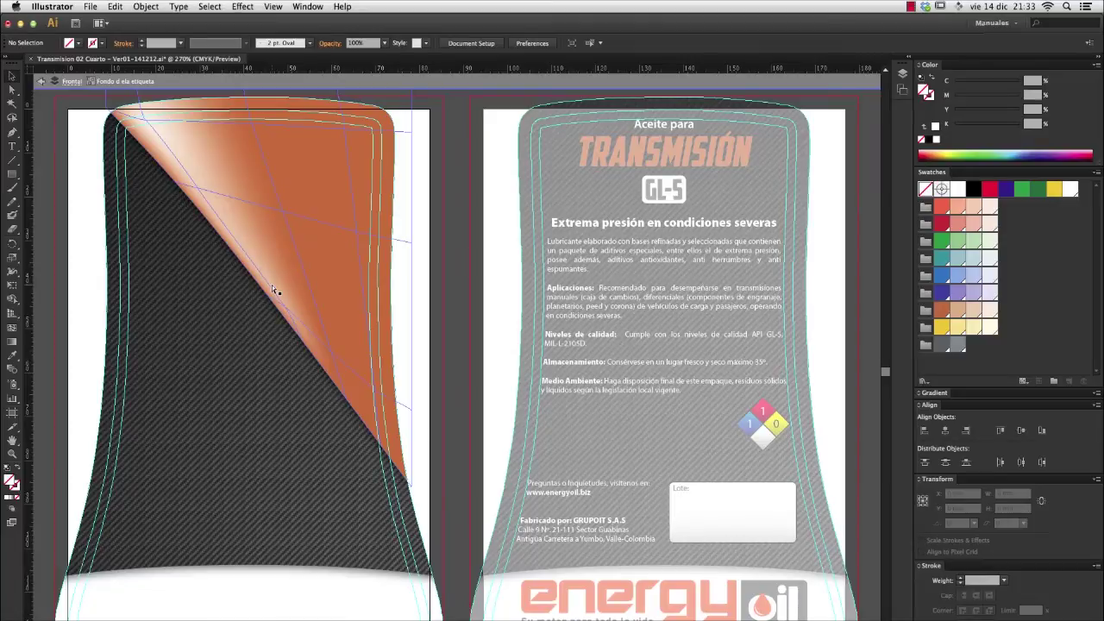
{"action": "key", "text": "super+v"}
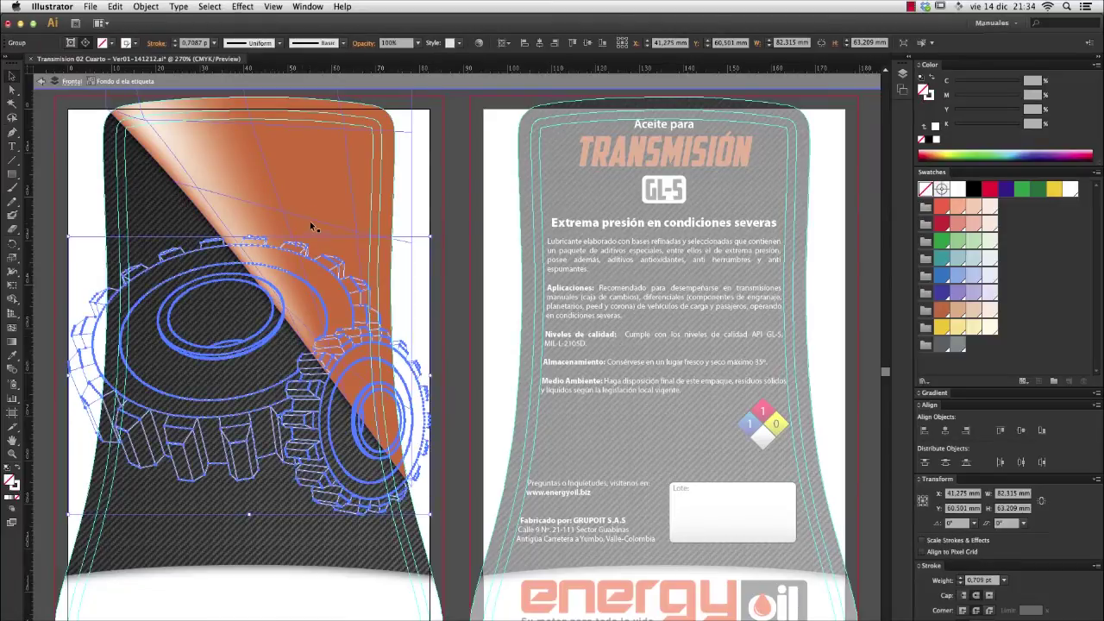
{"action": "key", "text": "super+z"}
Paste the gears inside the orange artwork group and bring the orange gradient mesh in front
{"action": "double_click", "coordinate": [350, 324]}
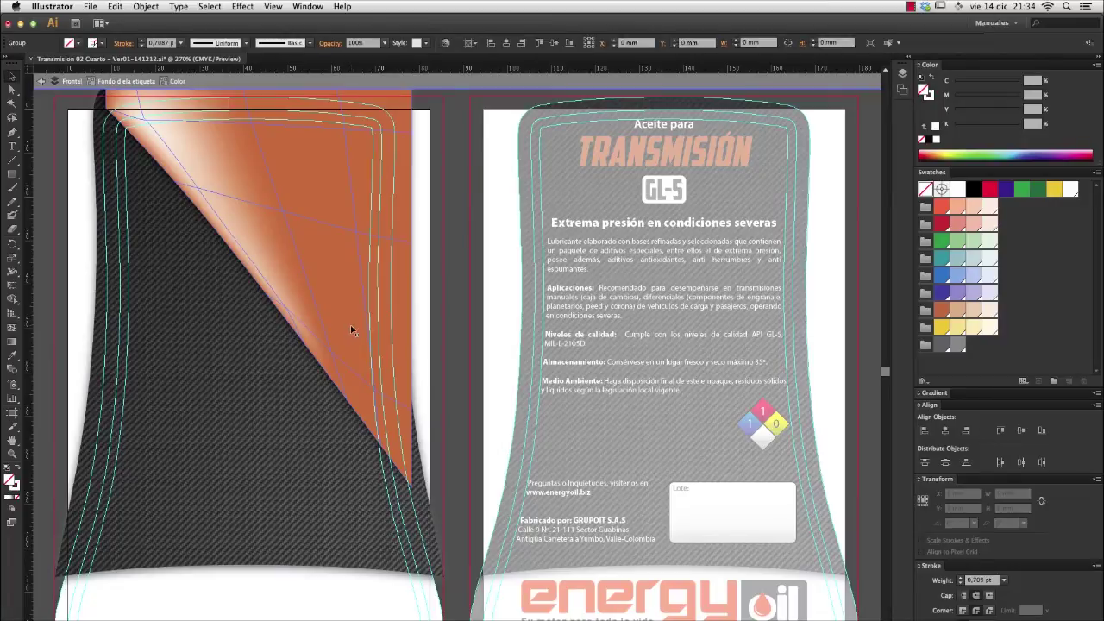
{"action": "key", "text": "super+v"}
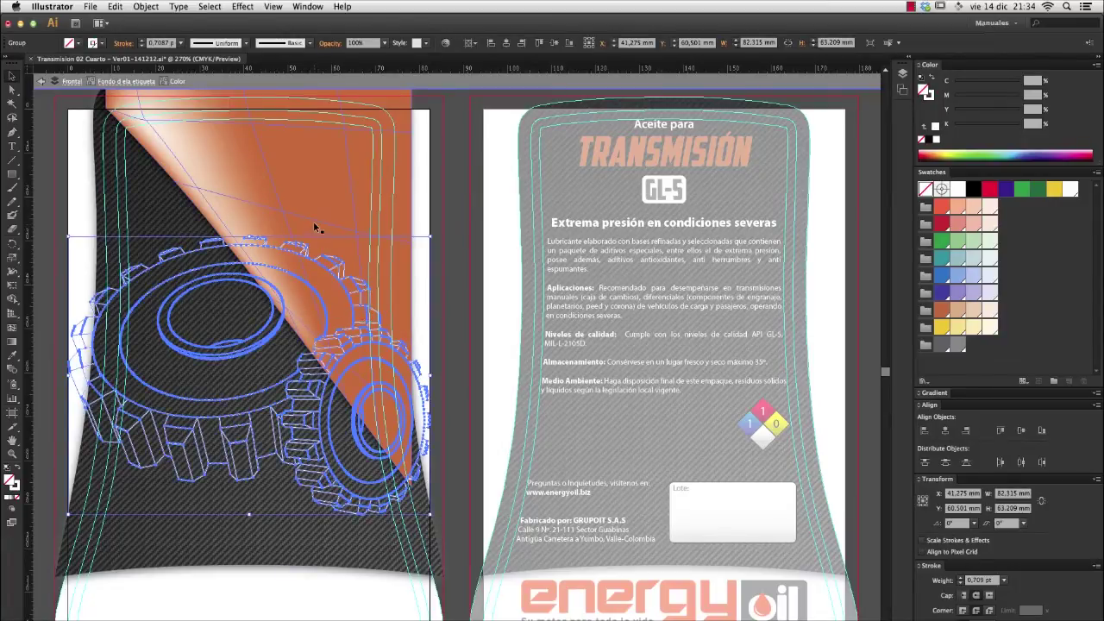
{"action": "left_click", "coordinate": [314, 223]}
{"action": "key", "text": "super+shift+bracketright"}
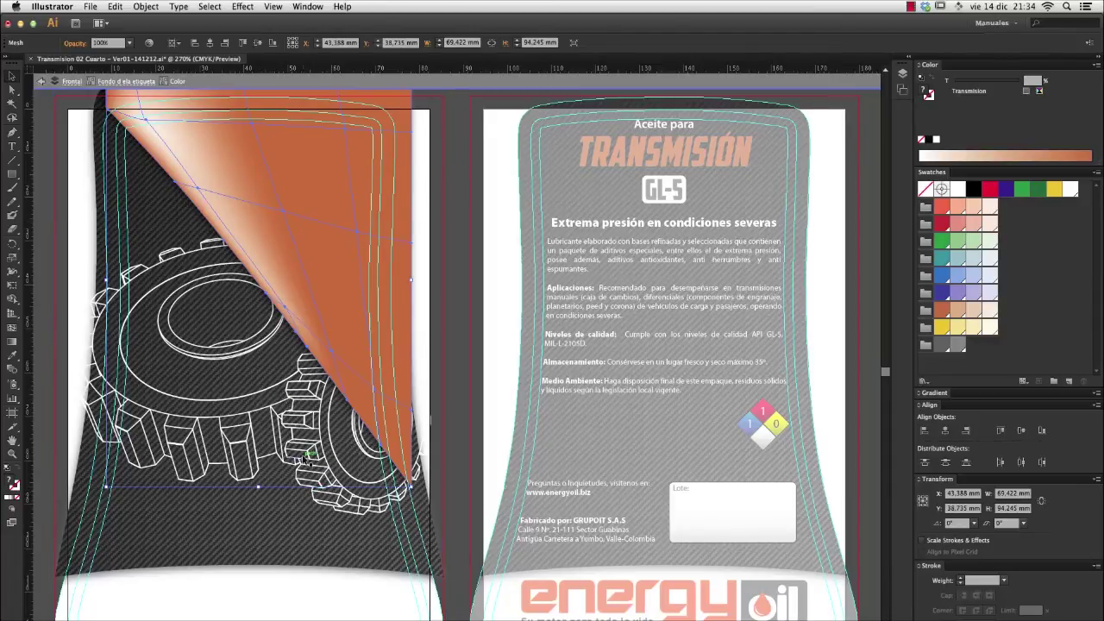
{"action": "left_click", "coordinate": [311, 453]}
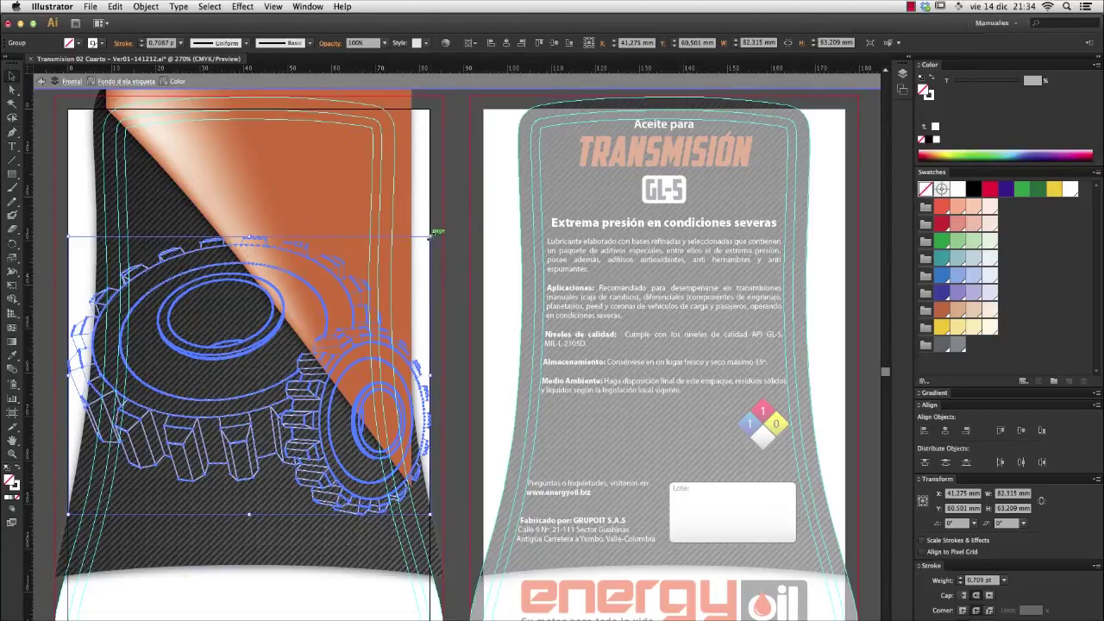
Scale the gear group down by its corner handles to about 68 mm wide
{"action": "left_click_drag", "start_coordinate": [431, 235], "coordinate": [337, 319]}
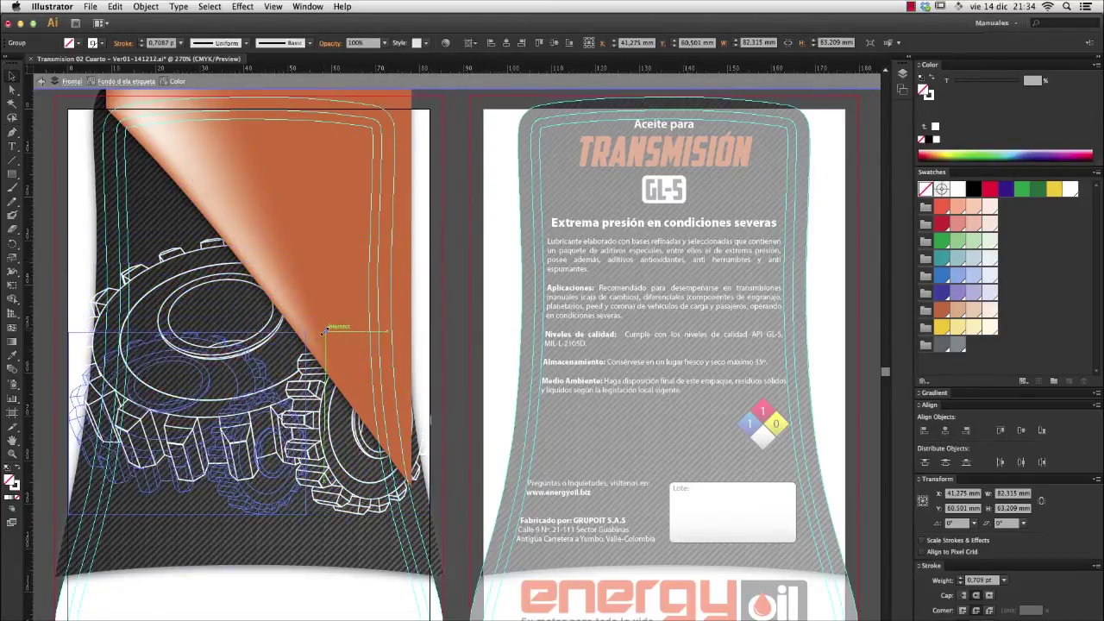
{"action": "left_click_drag", "start_coordinate": [337, 319], "coordinate": [338, 321]}
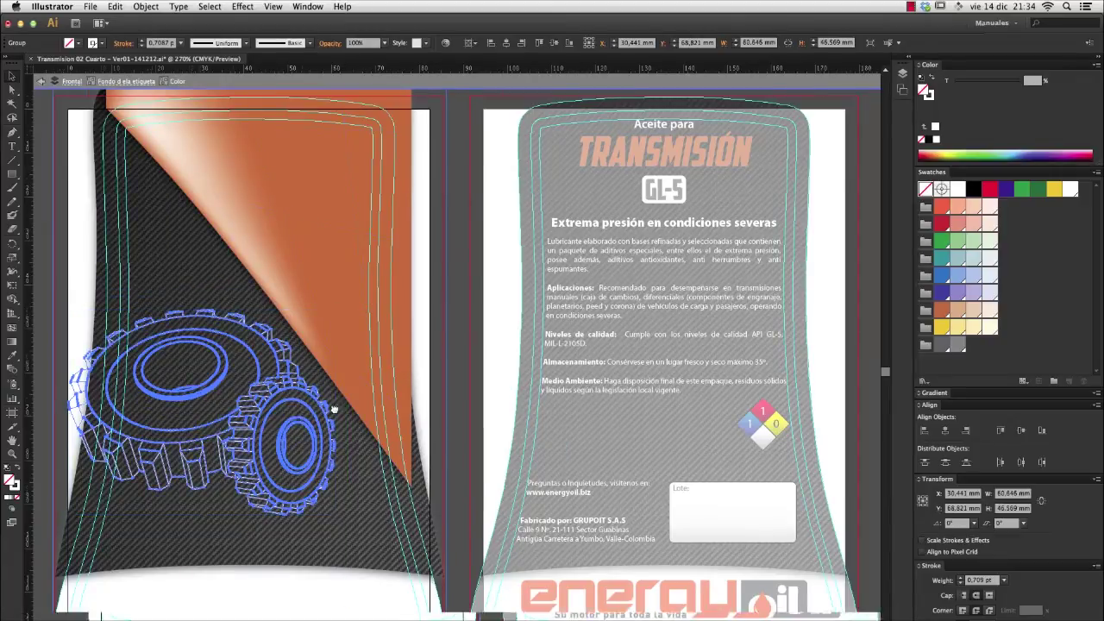
{"action": "scroll", "coordinate": [367, 412], "scroll_direction": "down", "scroll_amount": 2}
{"action": "scroll", "coordinate": [367, 412], "scroll_direction": "left", "scroll_amount": 5}
{"action": "left_click_drag", "start_coordinate": [159, 485], "coordinate": [106, 524]}
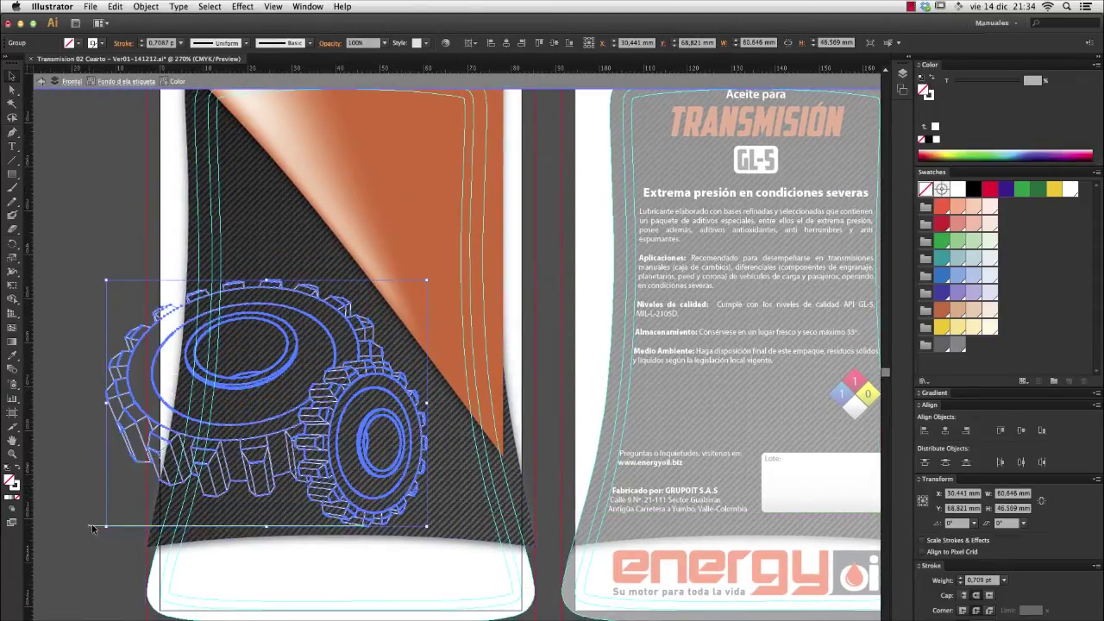
{"action": "scroll", "coordinate": [254, 357], "scroll_direction": "right", "scroll_amount": 2}
{"action": "scroll", "coordinate": [254, 357], "scroll_direction": "down", "scroll_amount": 1}
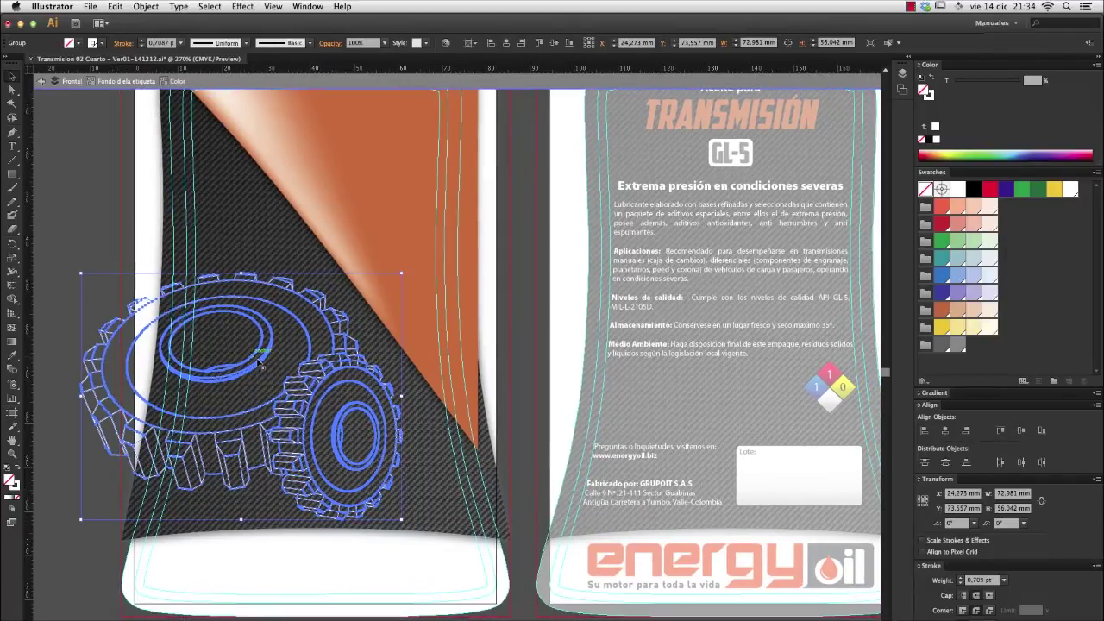
{"action": "left_click_drag", "start_coordinate": [81, 273], "coordinate": [103, 290]}
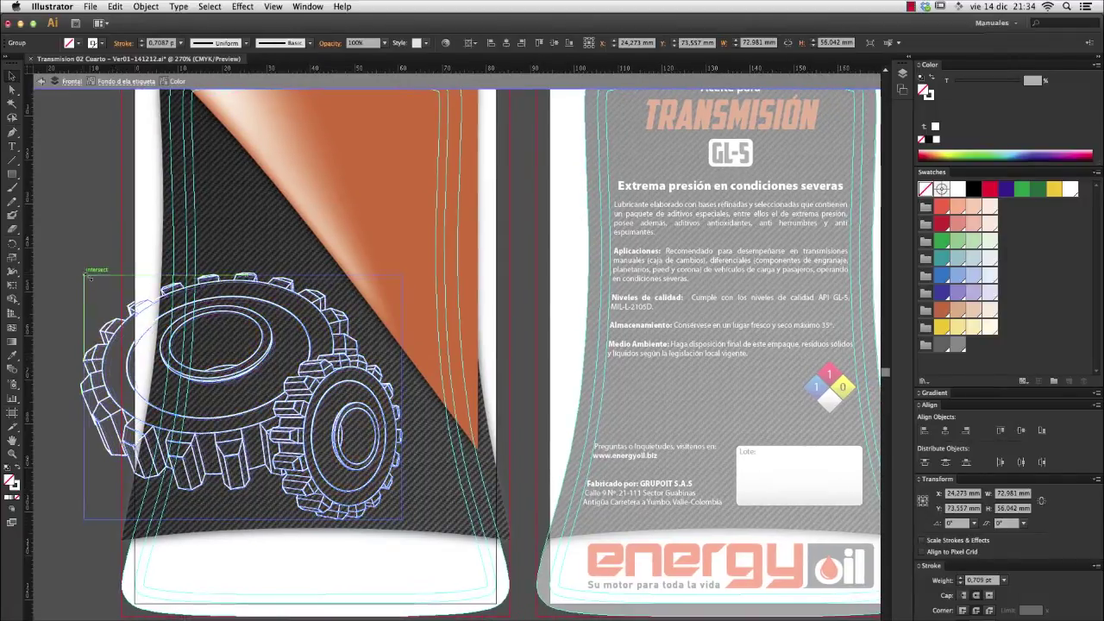
Nudge the gear drawing one step up and three steps right
{"action": "key", "text": "Up"}
{"action": "key", "text": "Up"}
{"action": "key", "text": "Up"}
{"action": "key", "text": "Up"}
{"action": "key", "text": "Right"}
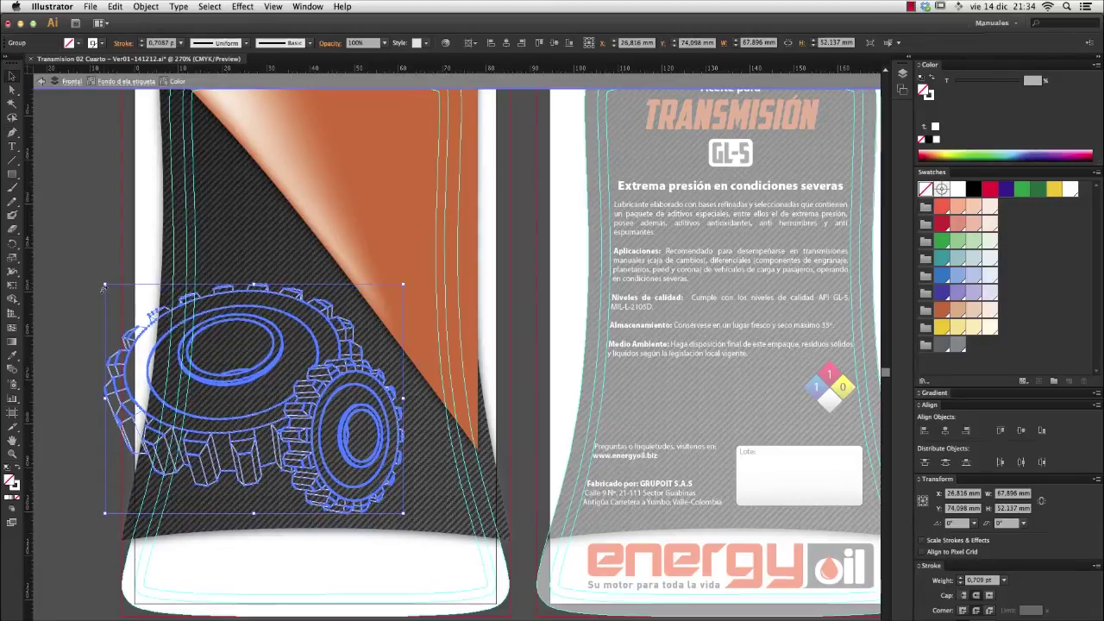
{"action": "key", "text": "Right"}
{"action": "key", "text": "Right"}
{"action": "key", "text": "Right"}
{"action": "key", "text": "Right"}
{"action": "key", "text": "Right"}
{"action": "key", "text": "Right"}
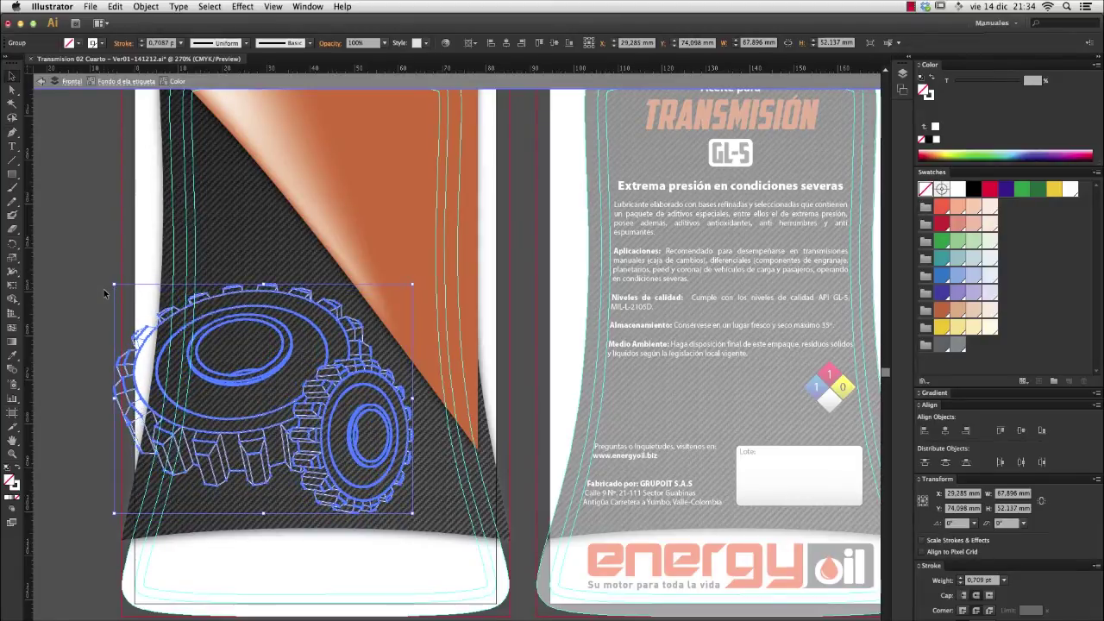
{"action": "key", "text": "Right"}
{"action": "key", "text": "Right"}
Give the gear group's stroke the Linea Gris EnergyOil swatch at 70% tint
{"action": "left_click", "coordinate": [105, 293]}
{"action": "scroll", "coordinate": [188, 295], "scroll_direction": "right", "scroll_amount": 2}
{"action": "scroll", "coordinate": [188, 294], "scroll_direction": "right", "scroll_amount": 2}
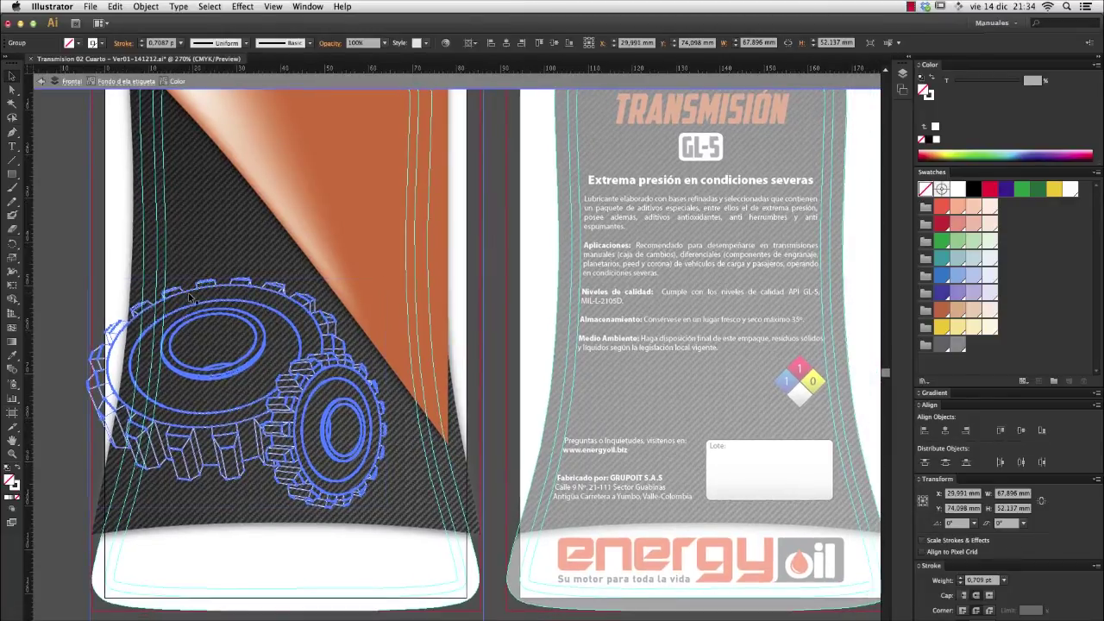
{"action": "scroll", "coordinate": [263, 320], "scroll_direction": "right", "scroll_amount": 3}
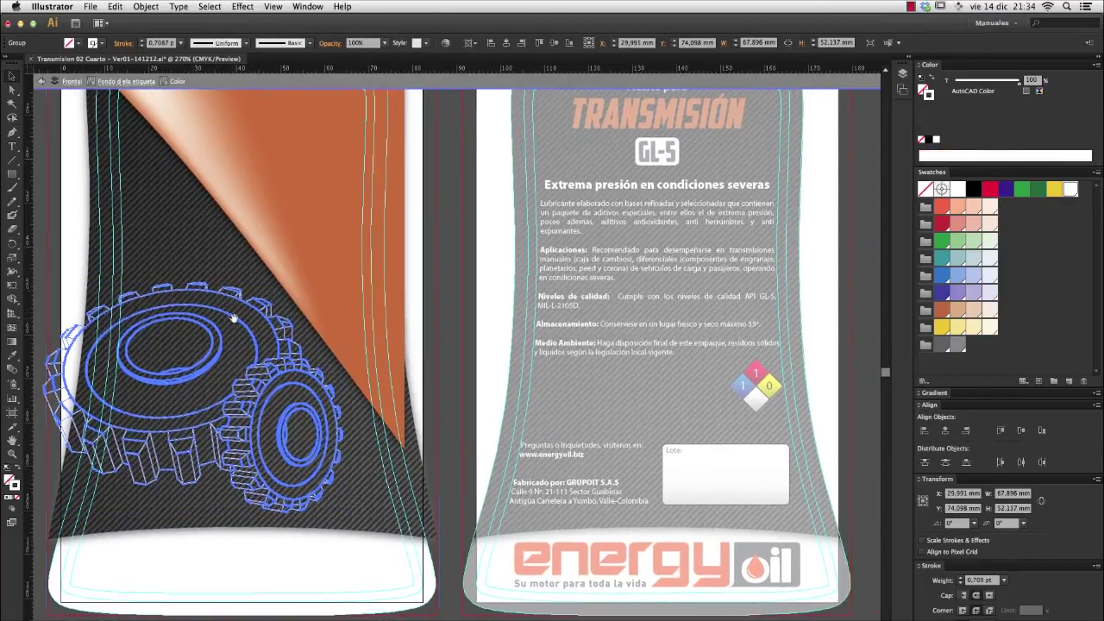
{"action": "left_click", "coordinate": [234, 316]}
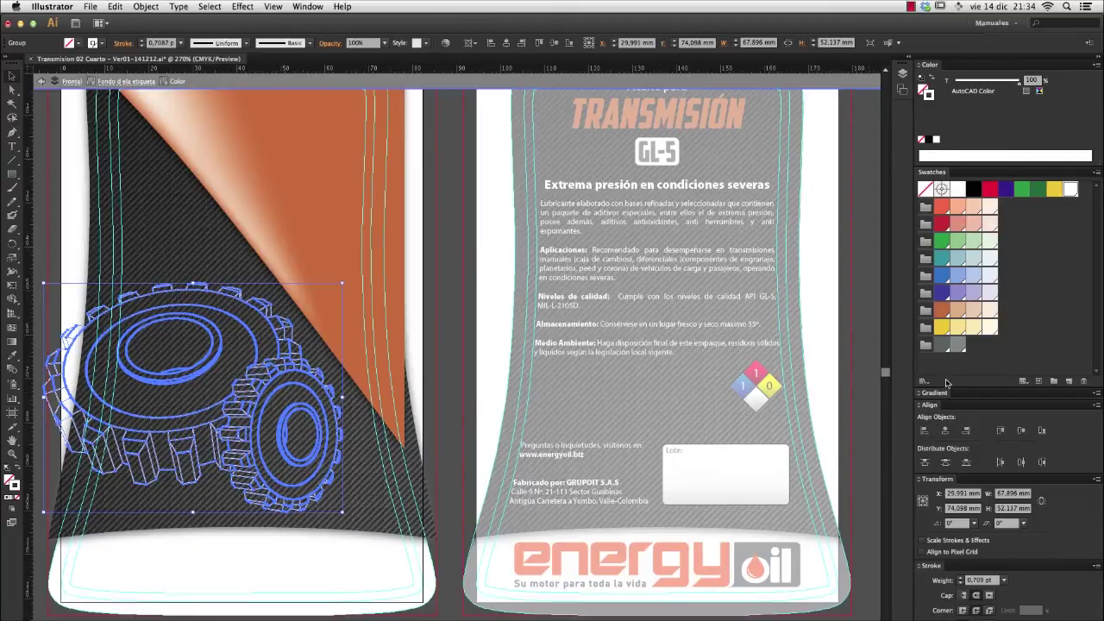
{"action": "left_click", "coordinate": [956, 347]}
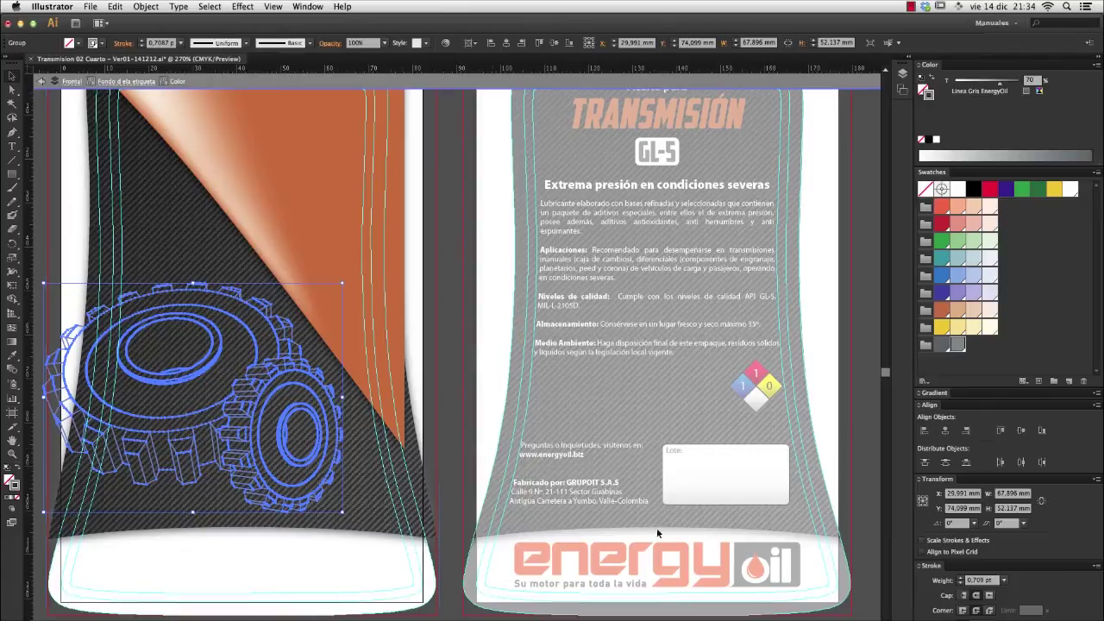
Set the gear stroke weight to 0.65 pt
{"action": "left_click", "coordinate": [972, 582]}
{"action": "type", "text": "1"}
{"action": "key", "text": "Return"}
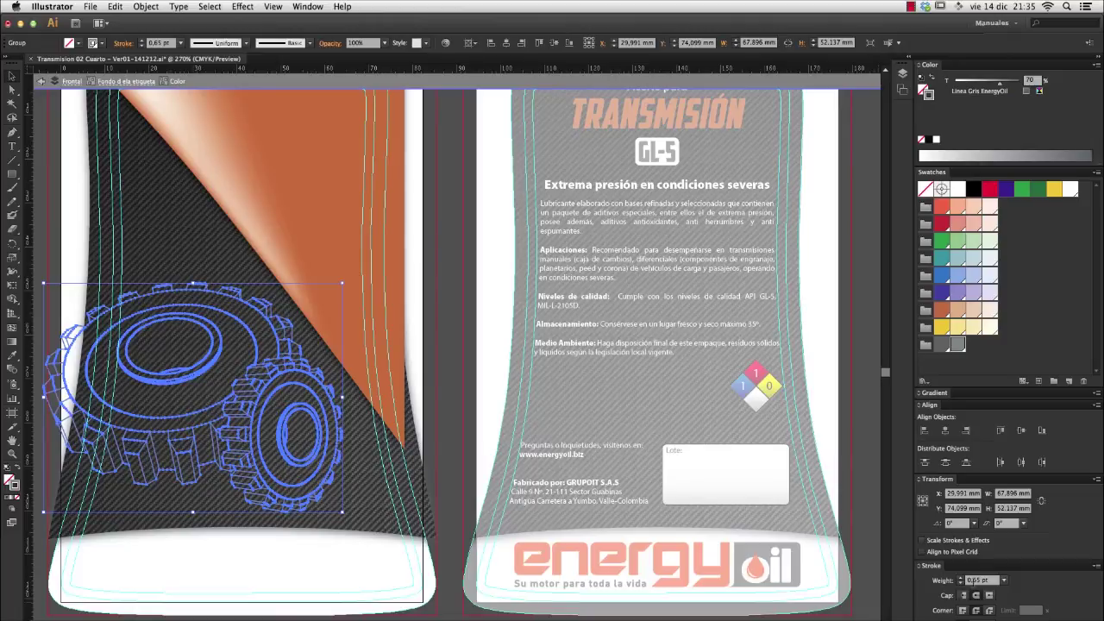